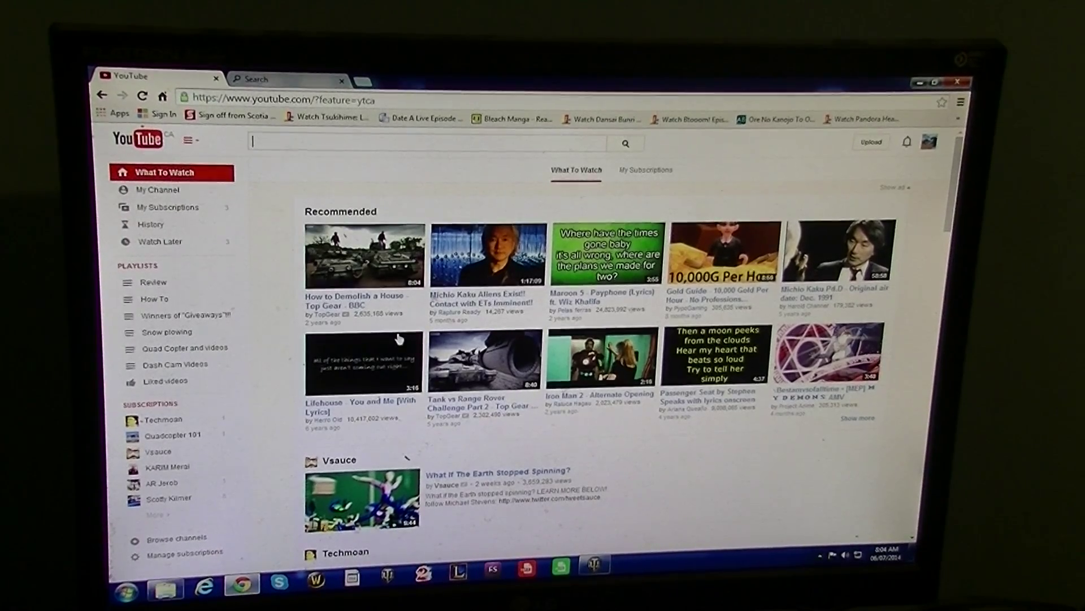
Minimize Chrome, cancel the format-disk prompt, and launch Movie Maker from the Start menu.
left_click(920, 86)
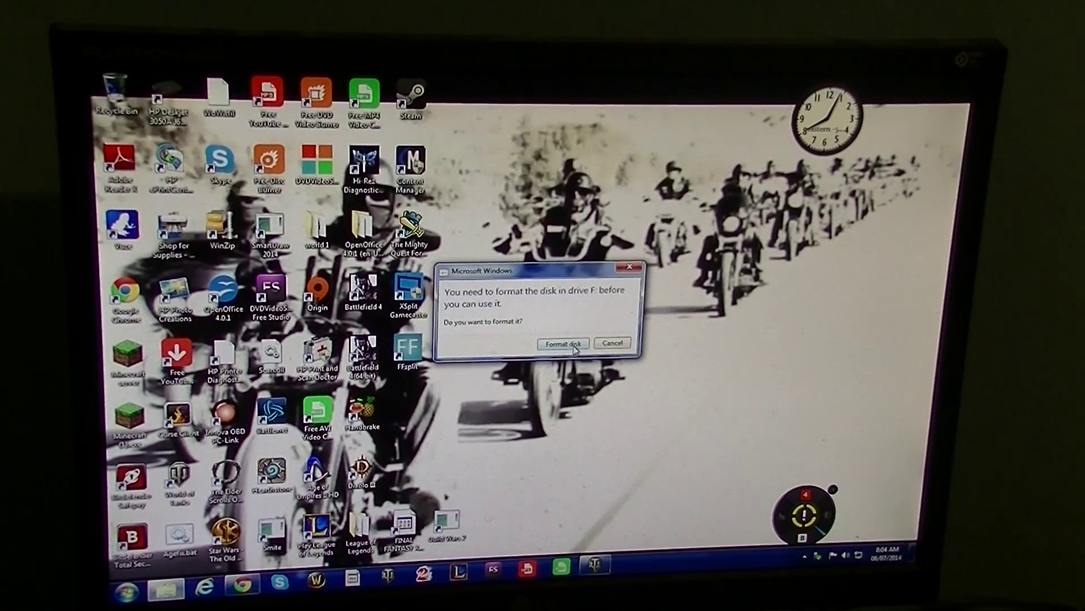
left_click(620, 344)
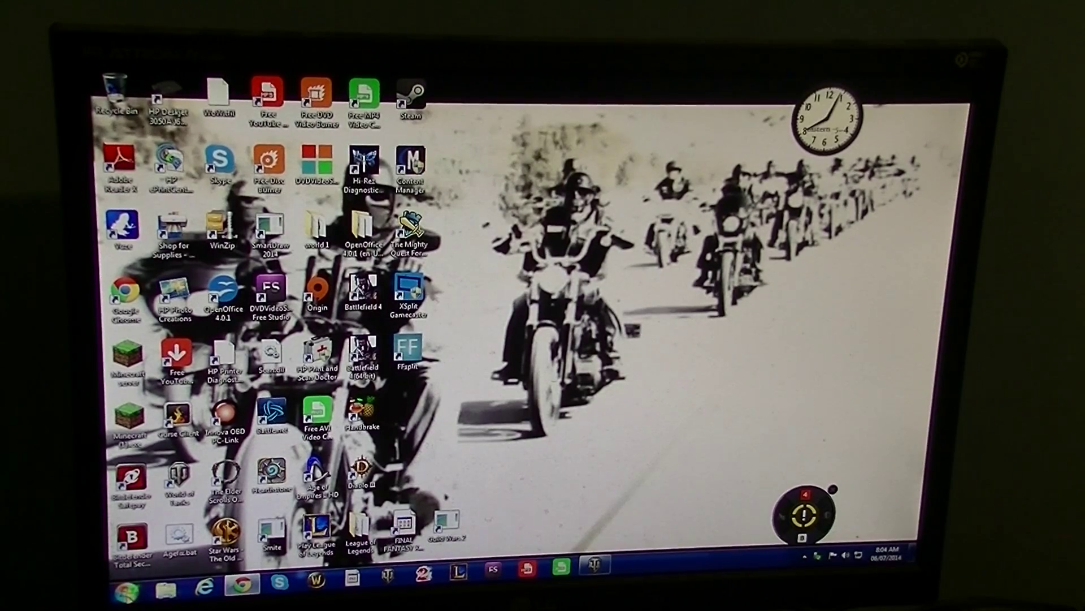
left_click(127, 590)
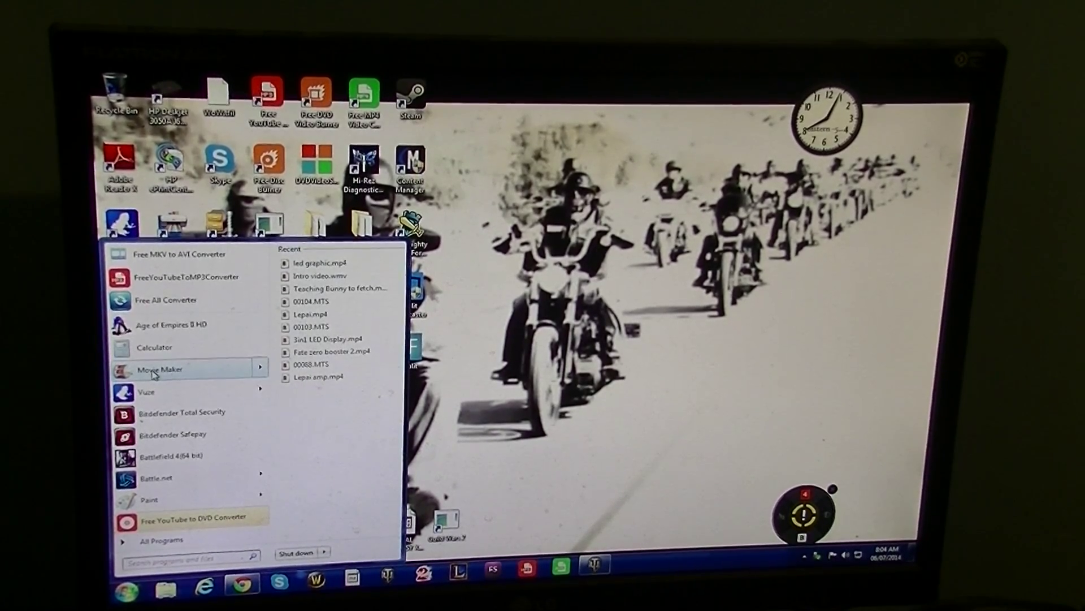
left_click(154, 372)
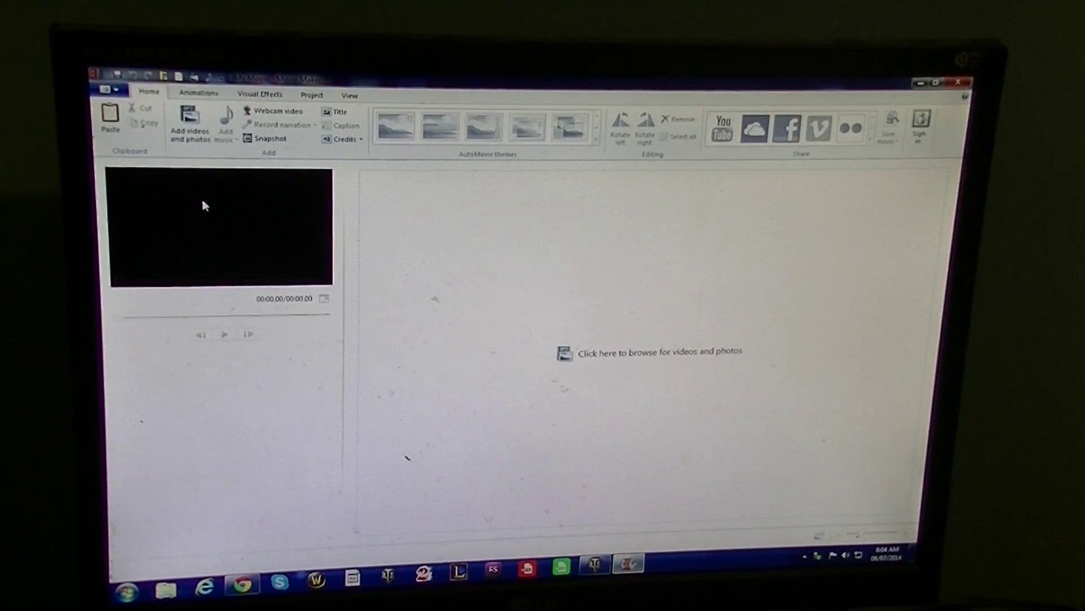
Import the deer damage.MTS clip into the new Movie Maker project.
left_click(189, 141)
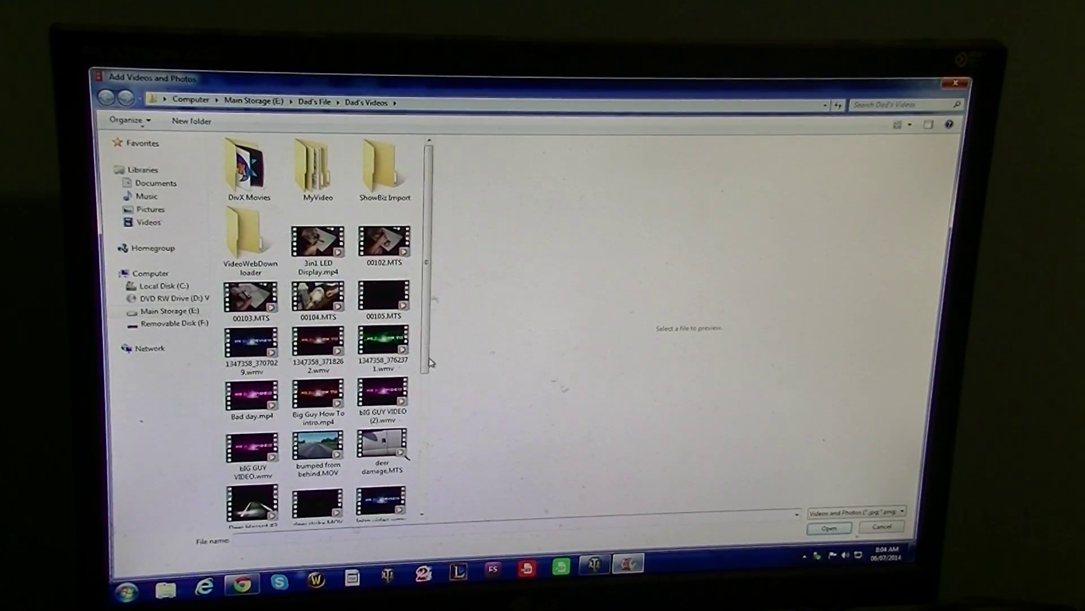
left_click_drag(429, 360, 424, 398)
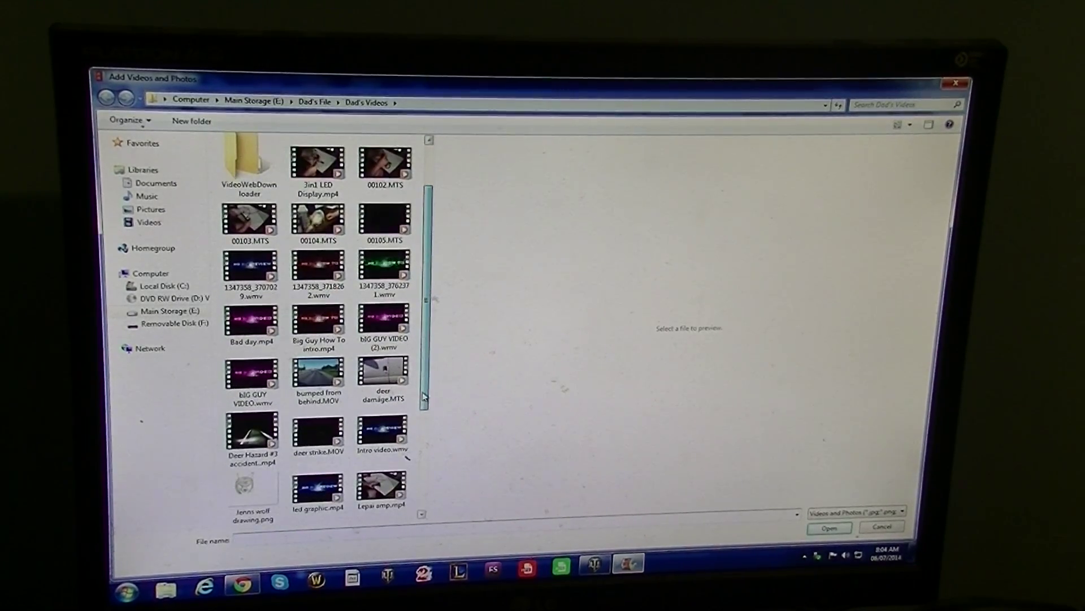
scroll(424, 398, "up", 2)
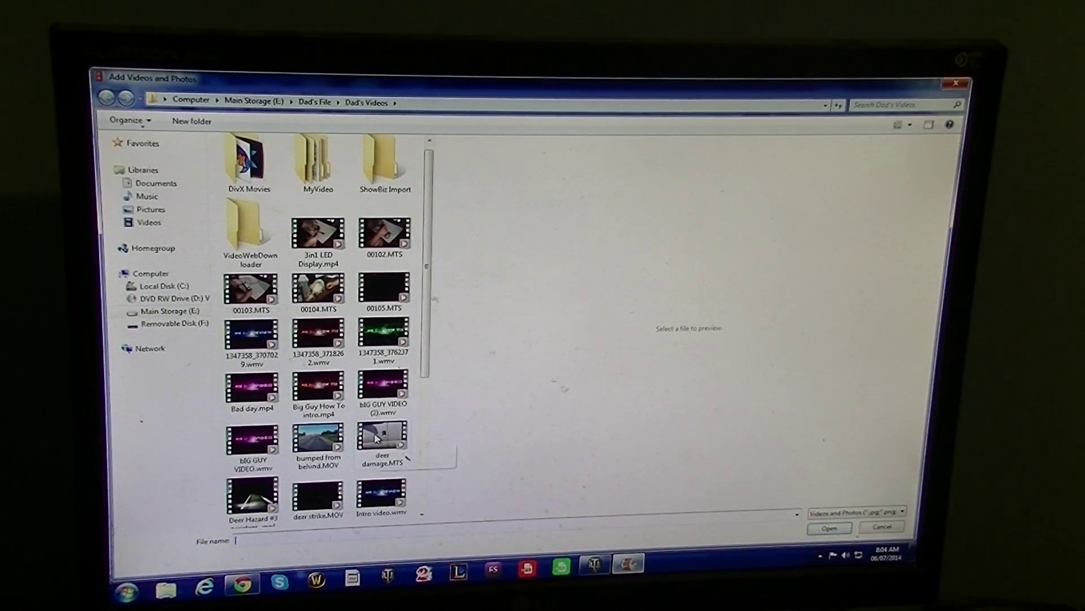
left_click(406, 450)
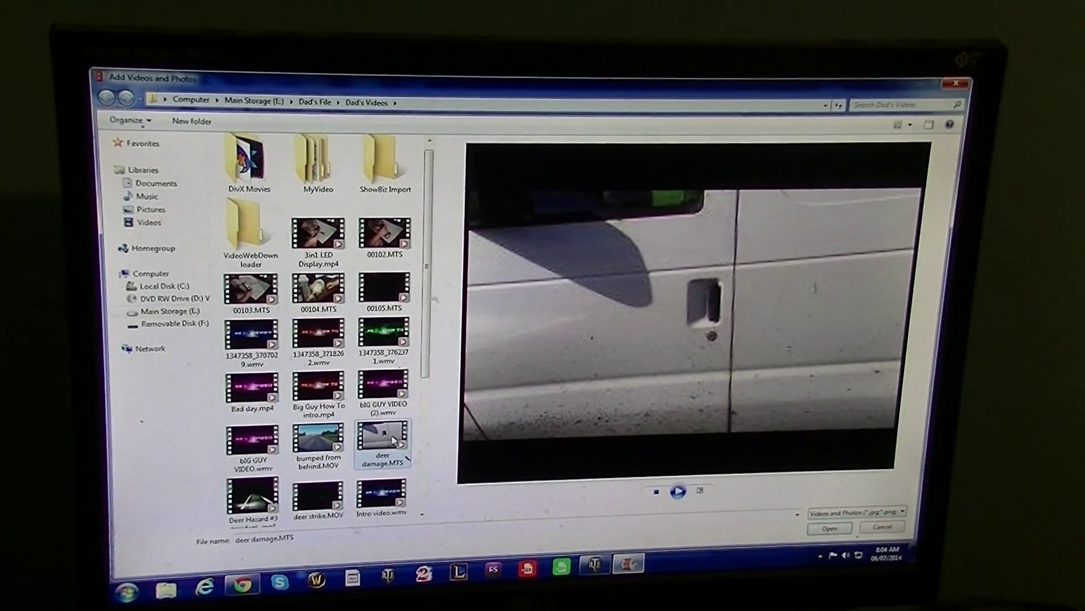
left_click(828, 529)
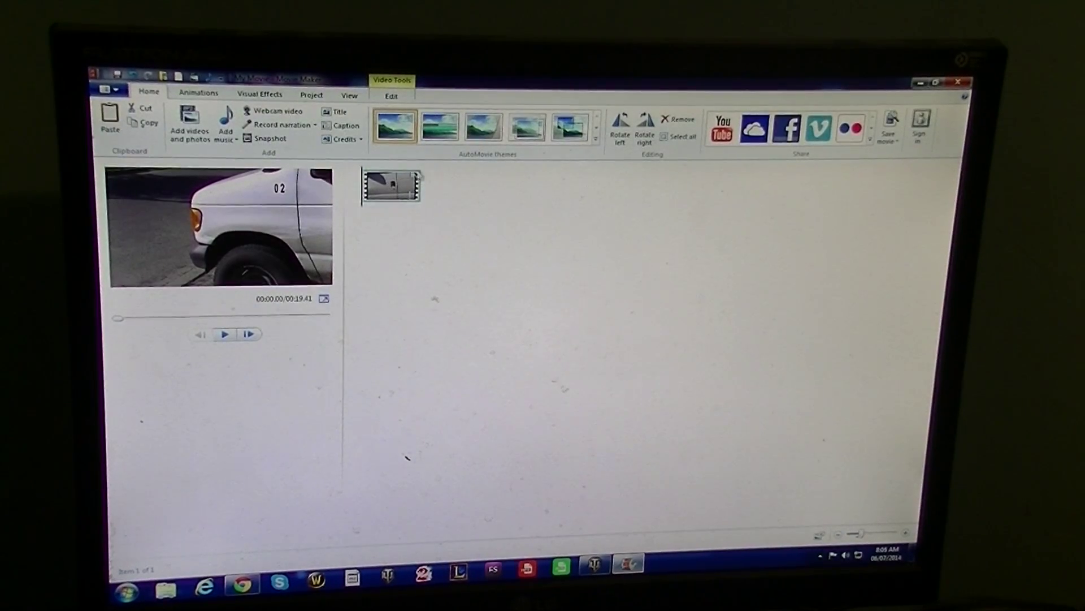
mouse_move(392, 185)
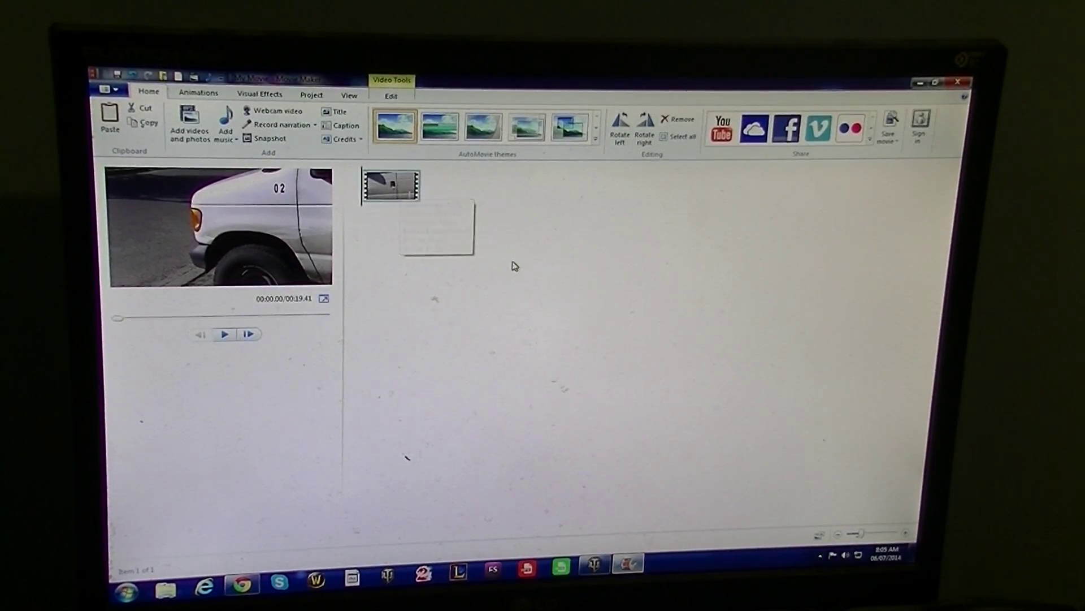
Split the clip at about 2.87 s, remove the second piece, and save for high-definition display.
left_click(392, 97)
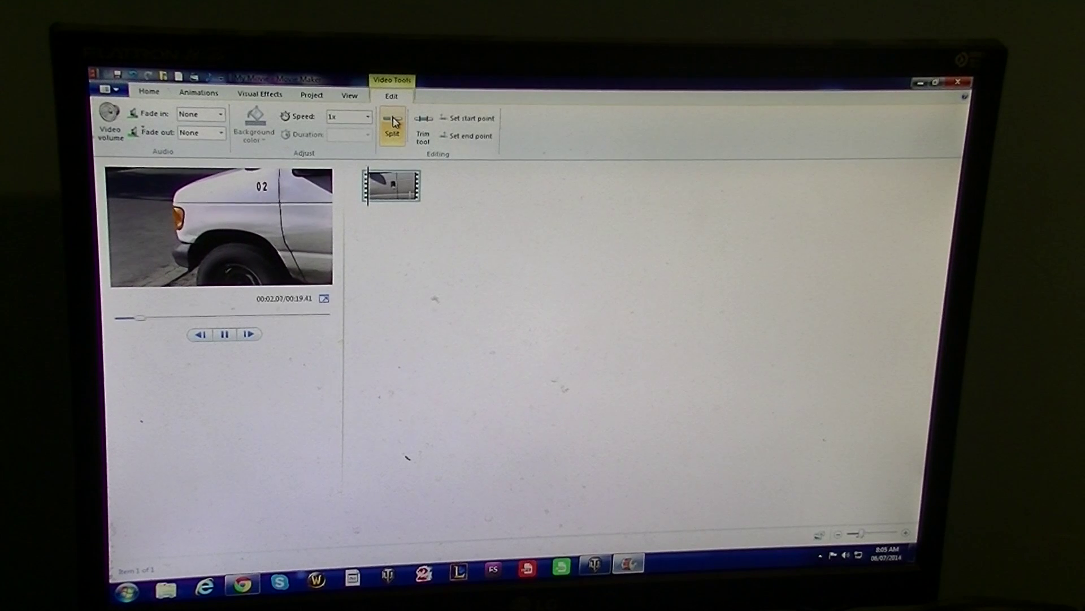
left_click(393, 121)
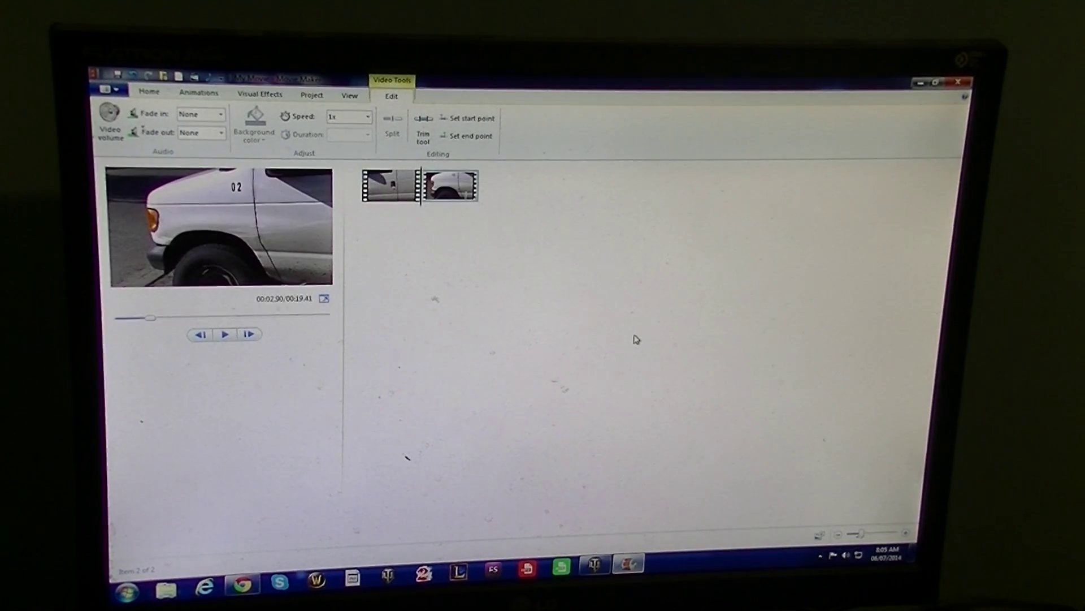
right_click(449, 187)
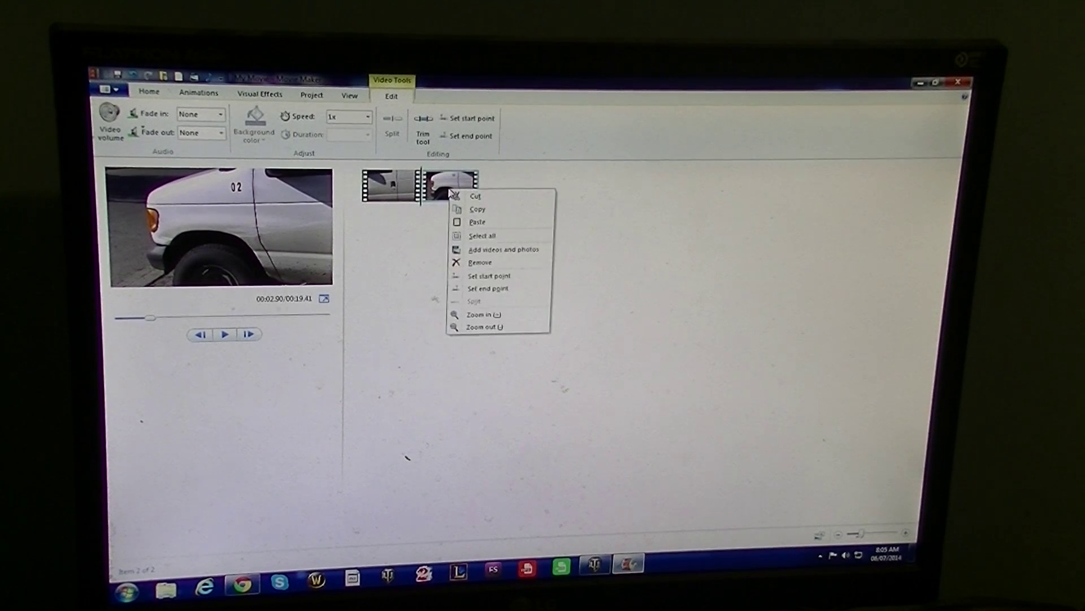
left_click(480, 262)
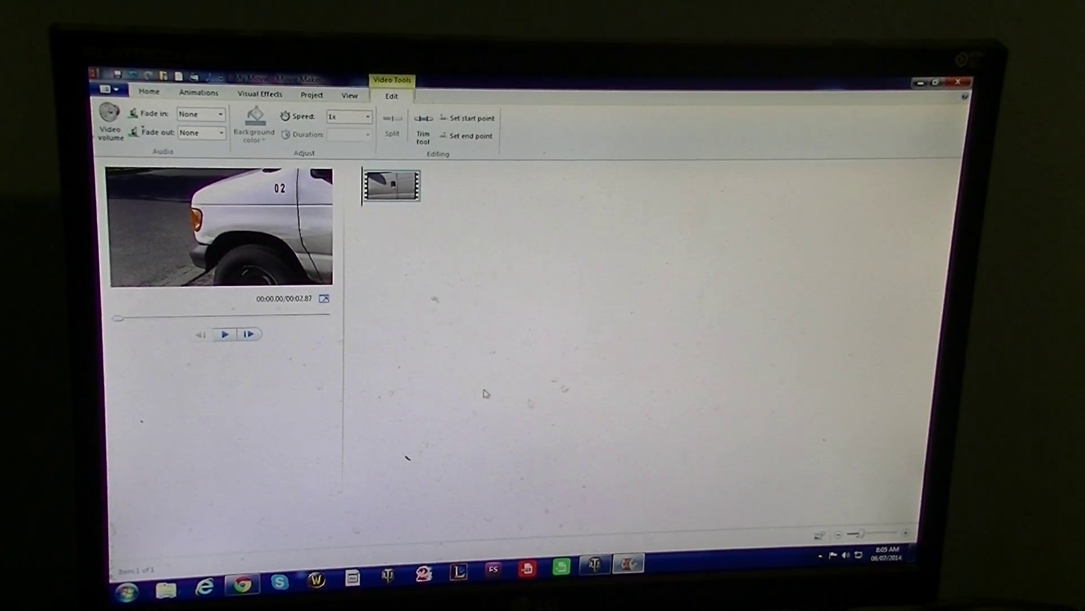
left_click(117, 91)
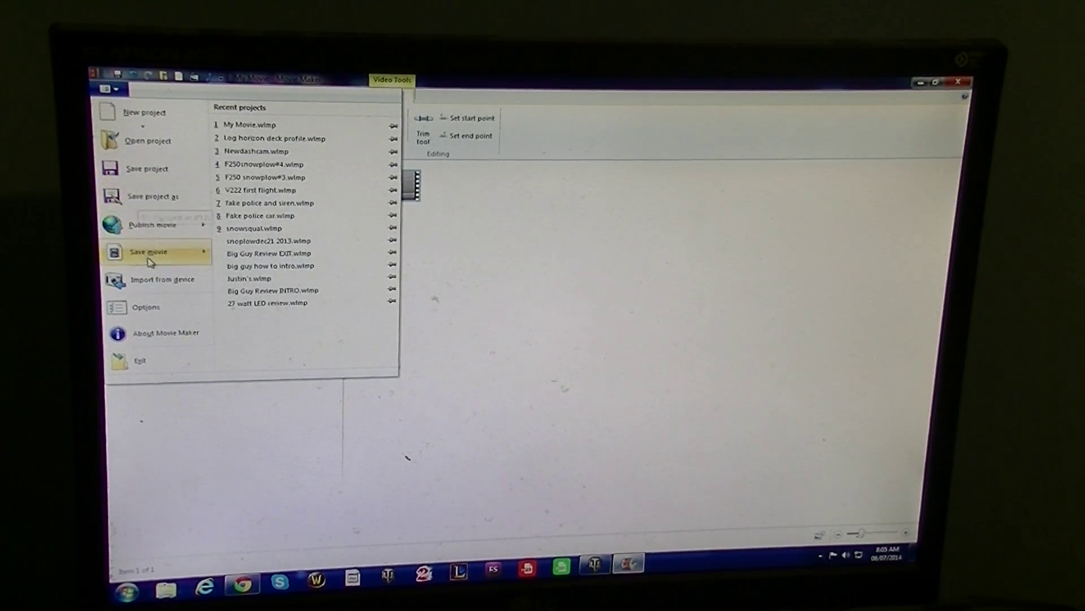
mouse_move(150, 252)
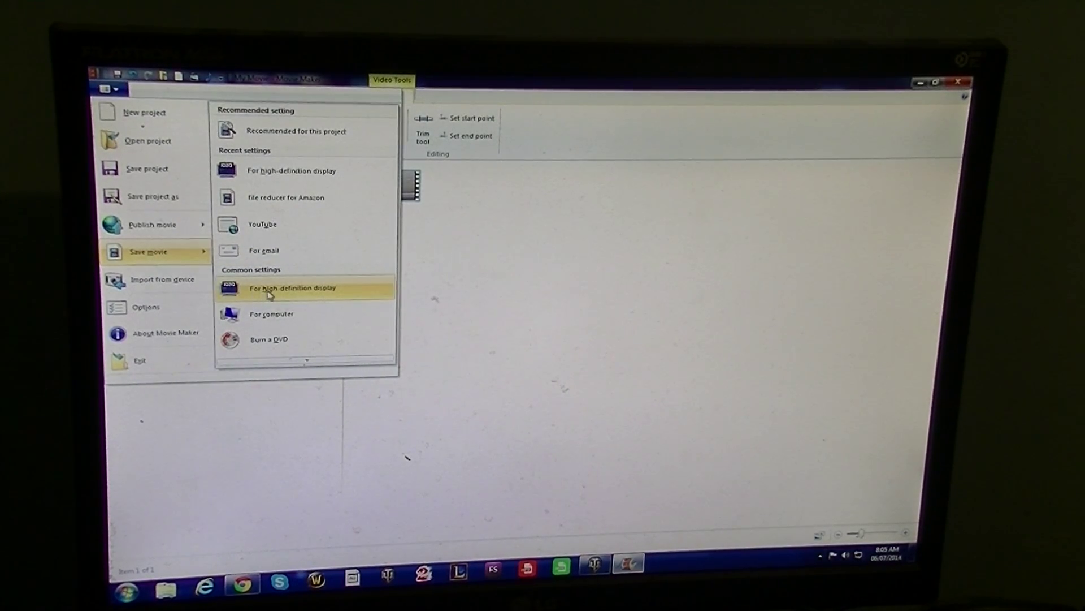
left_click(324, 292)
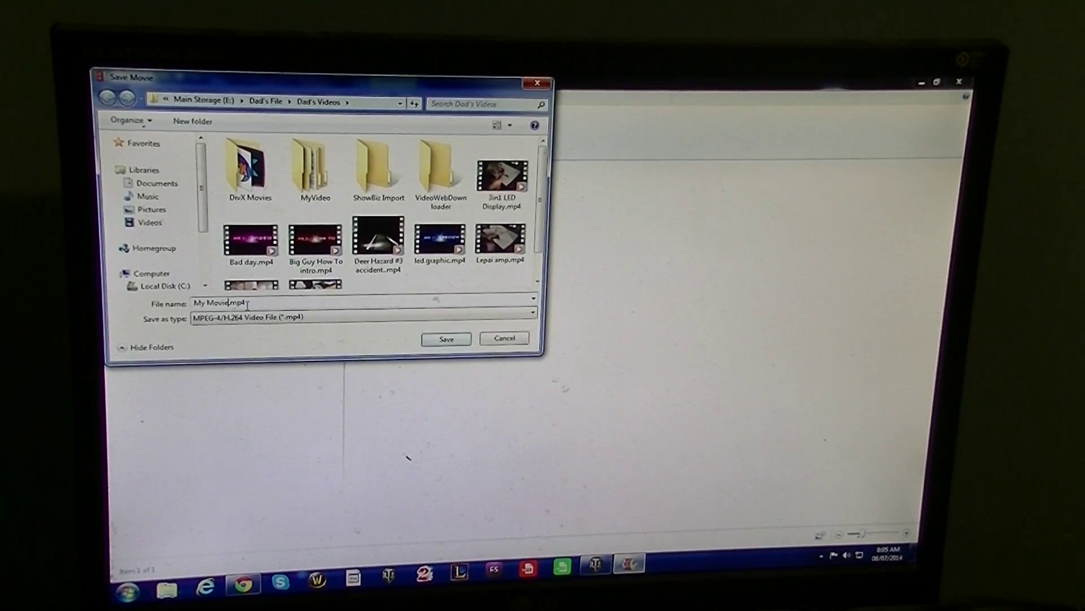
Replace the default 'My Movie' name with mn and save the movie as mn.mp4.
key("BackSpace")
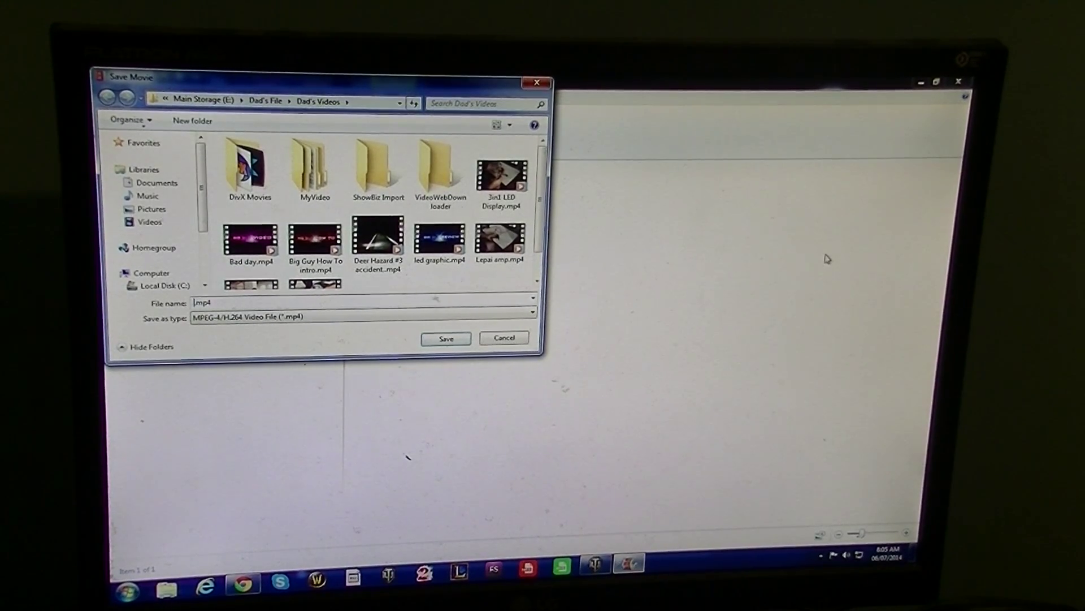
type("mn")
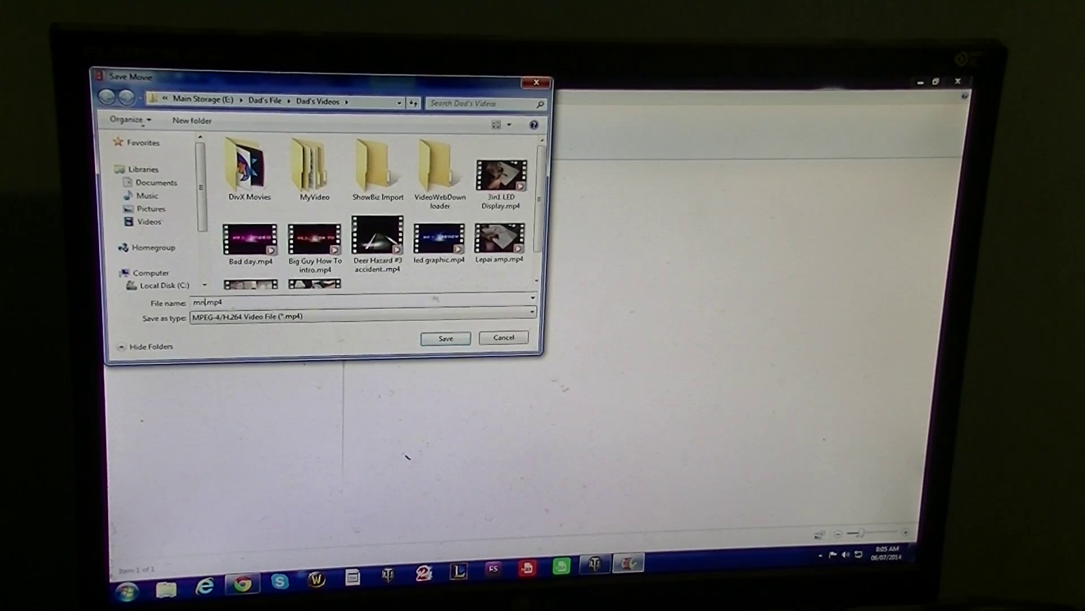
left_click(445, 339)
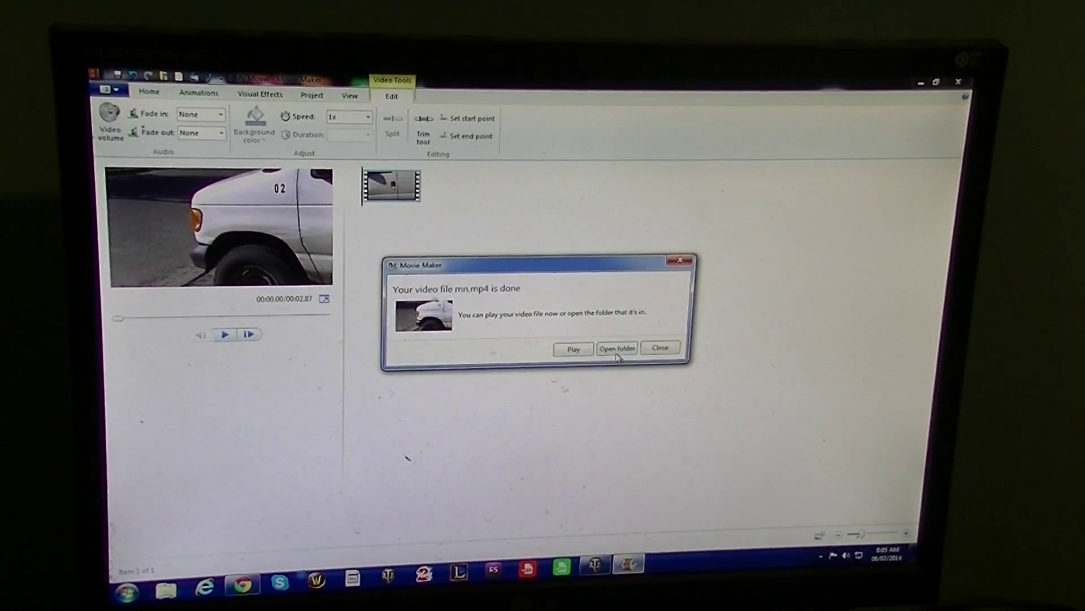
Check mn.mp4 in Dad's Videos, close the folder, and quit Movie Maker without saving.
left_click(615, 350)
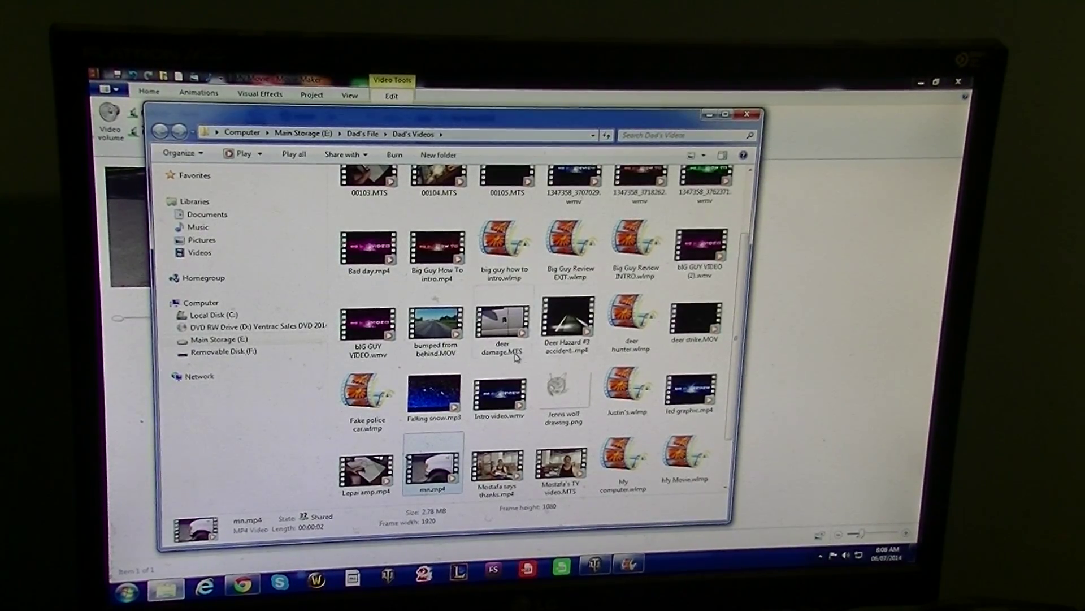
scroll(543, 431, "down", 1)
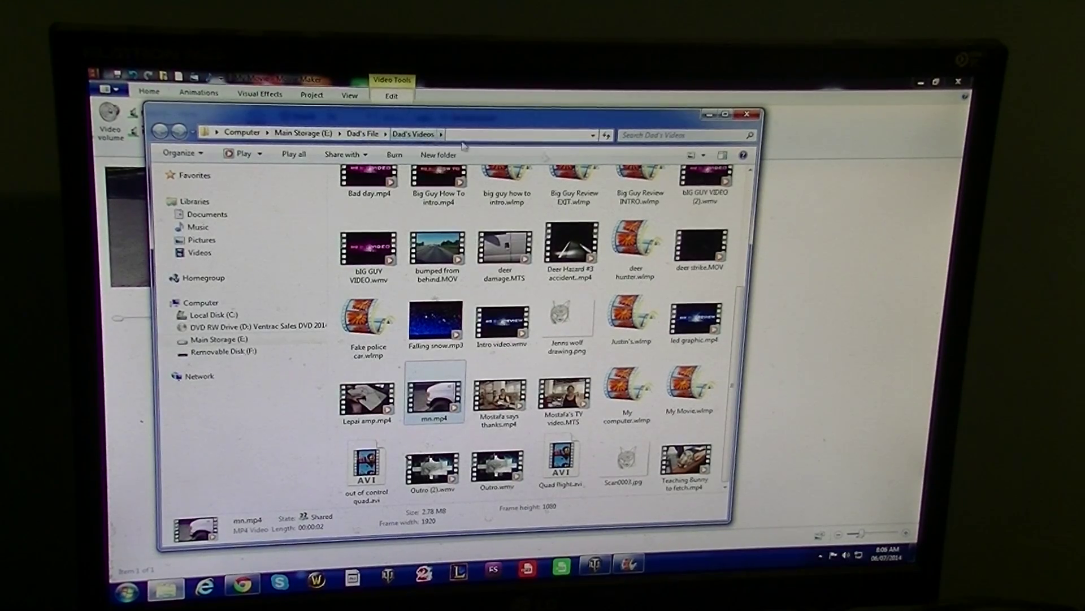
left_click(748, 115)
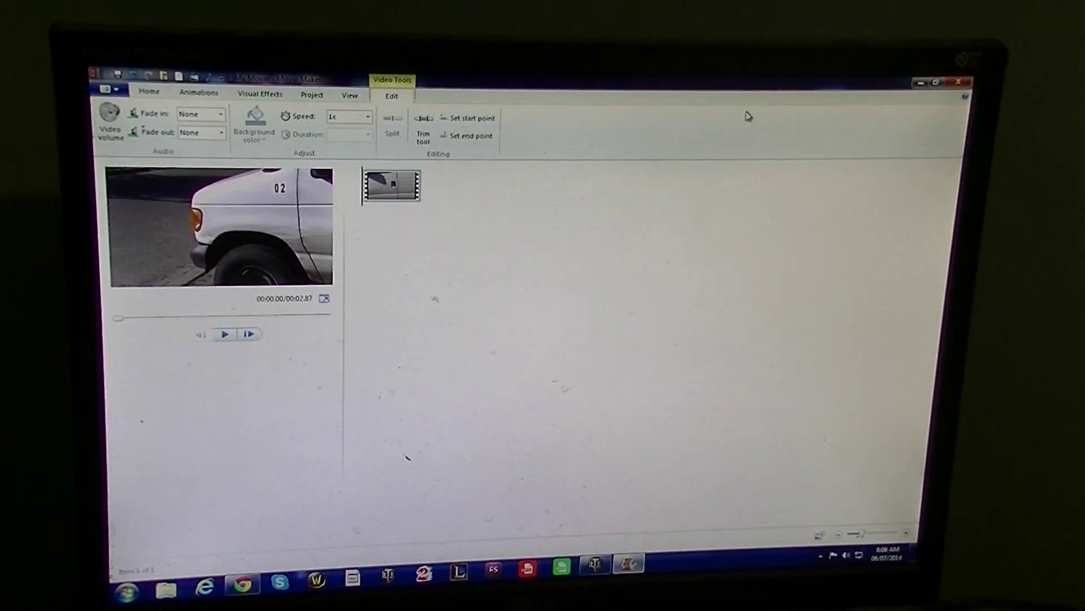
left_click(959, 81)
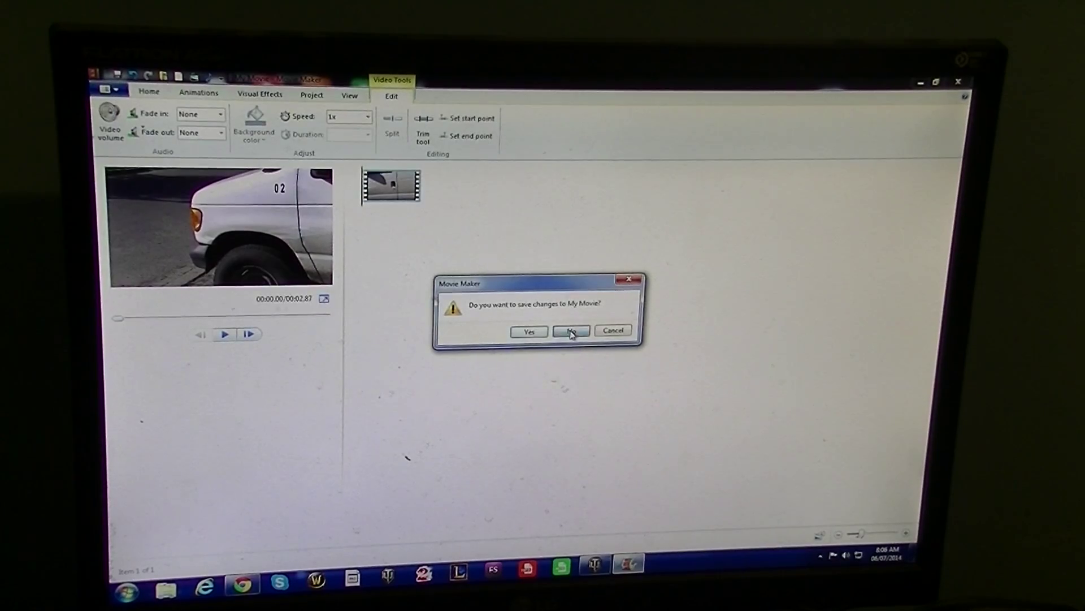
left_click(571, 332)
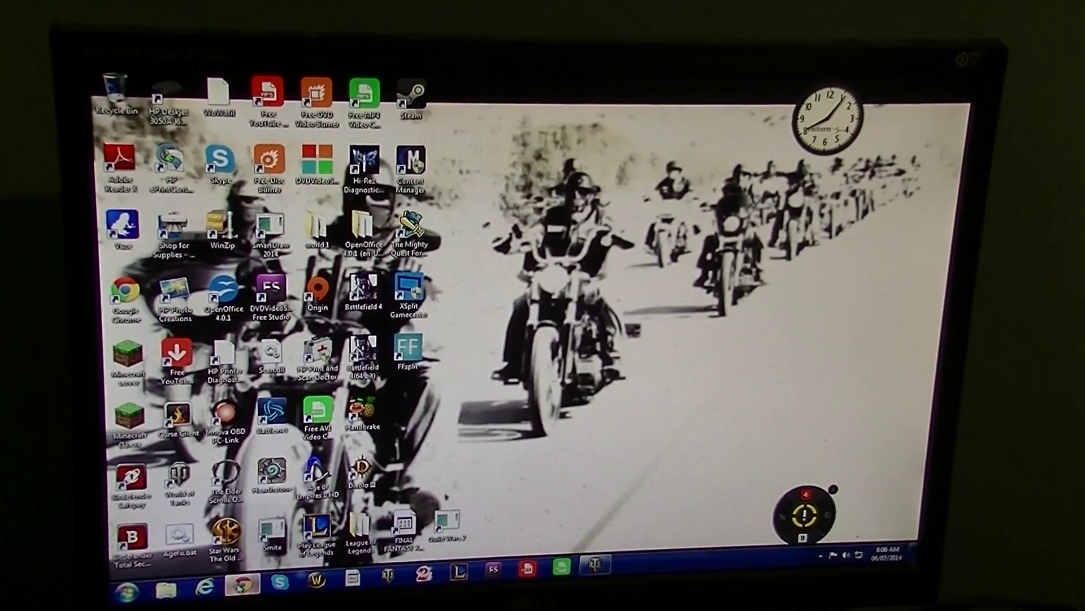
Return to YouTube in the browser and go to the video upload page.
left_click(242, 586)
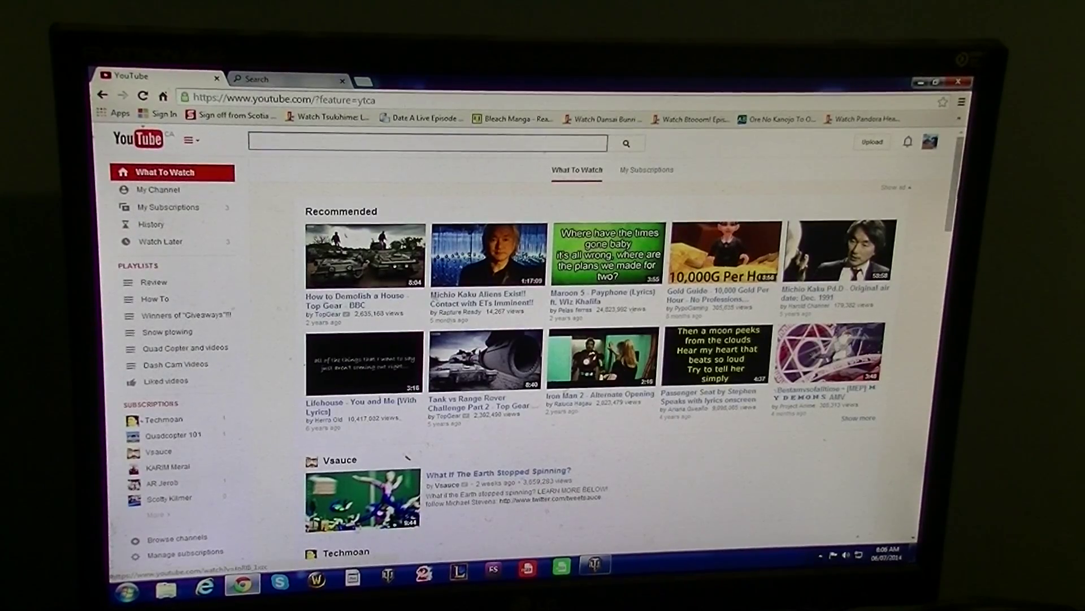
left_click(936, 146)
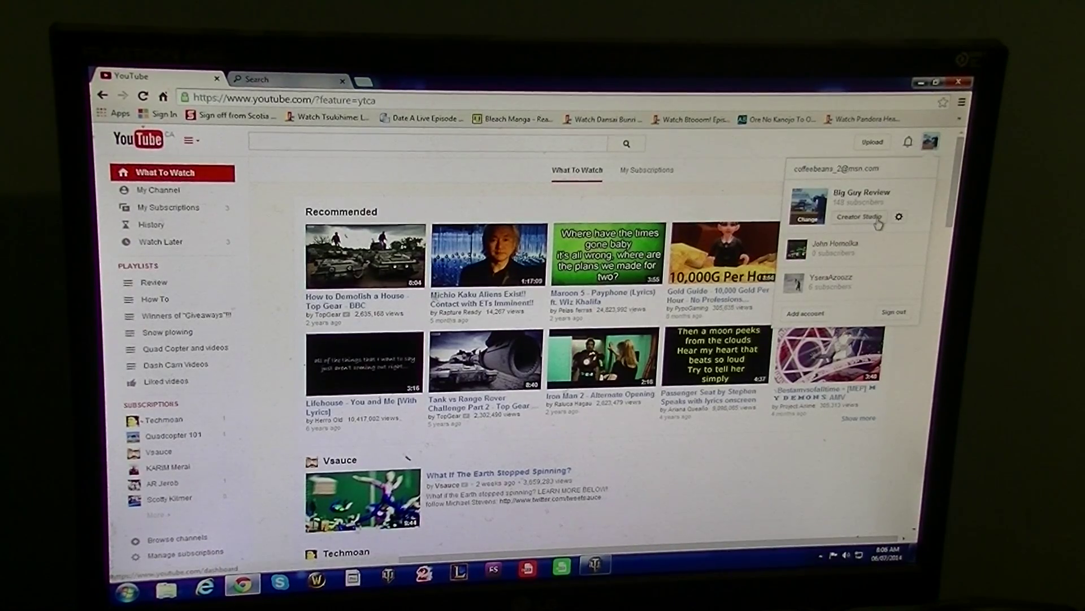
left_click(761, 161)
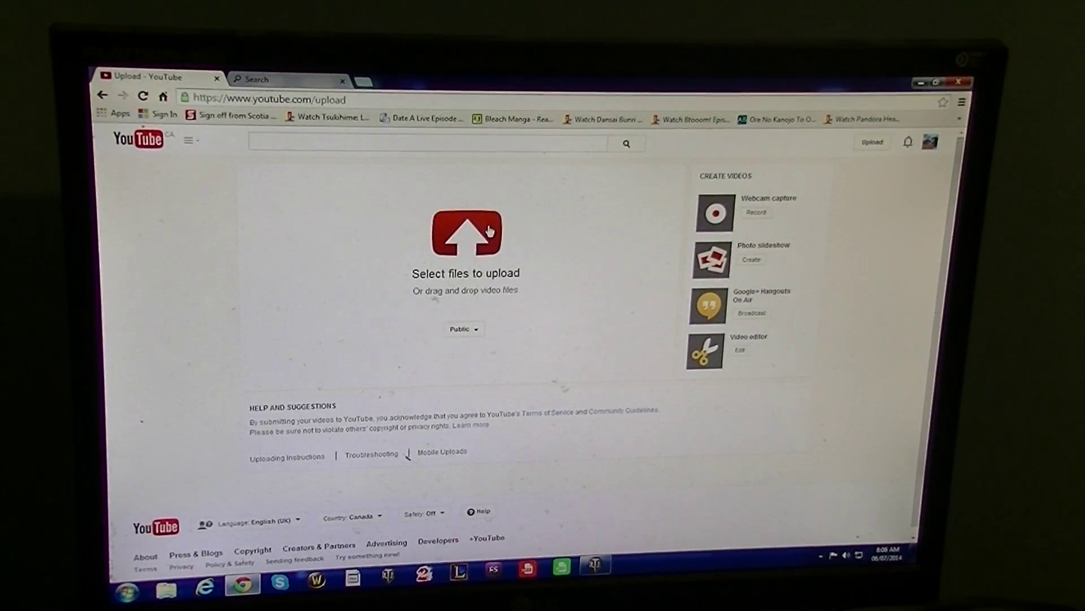
Pick mn.mp4 from E:\Dad's File\Dad's Videos to start the upload.
left_click(488, 228)
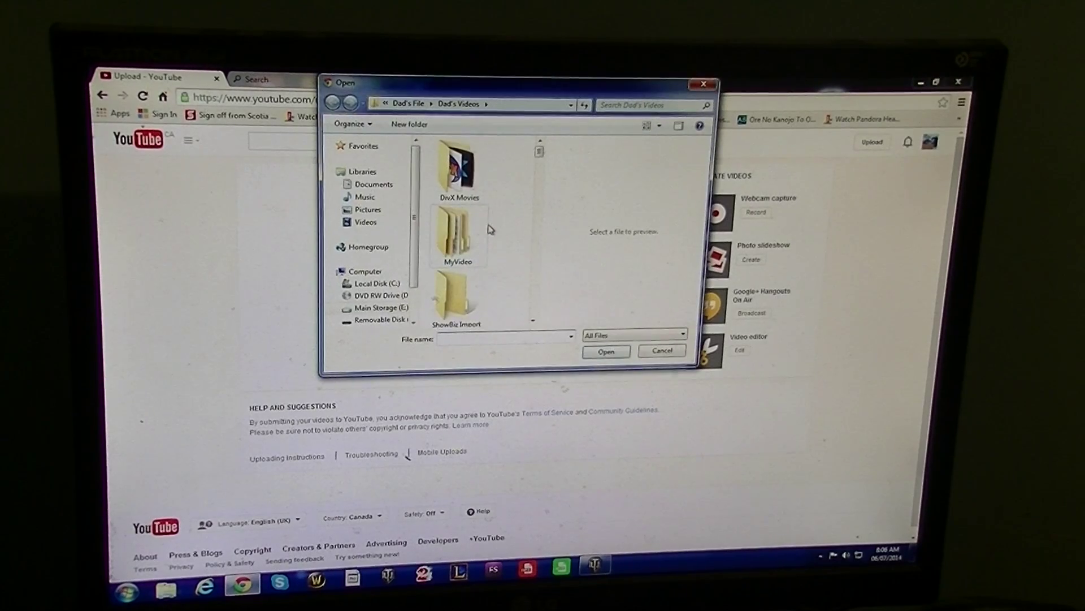
left_click(378, 308)
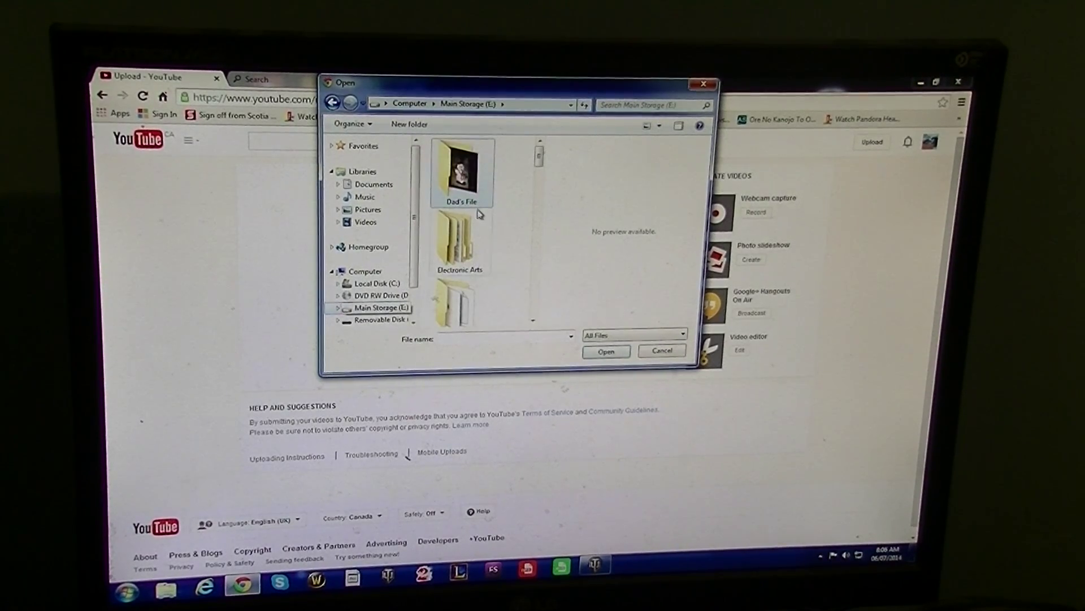
double_click(460, 183)
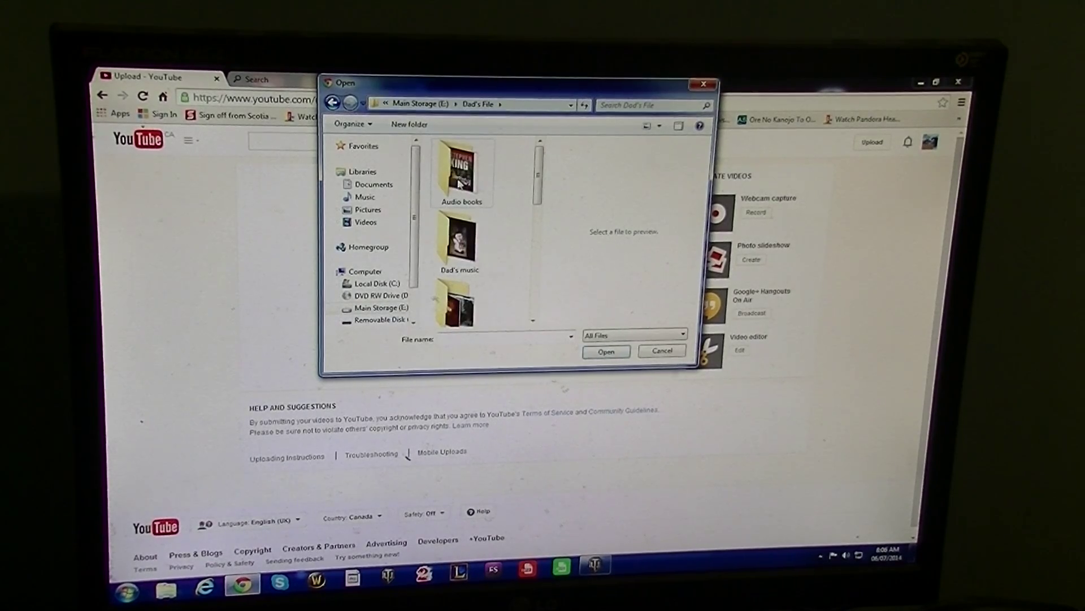
scroll(469, 199, "down", 1)
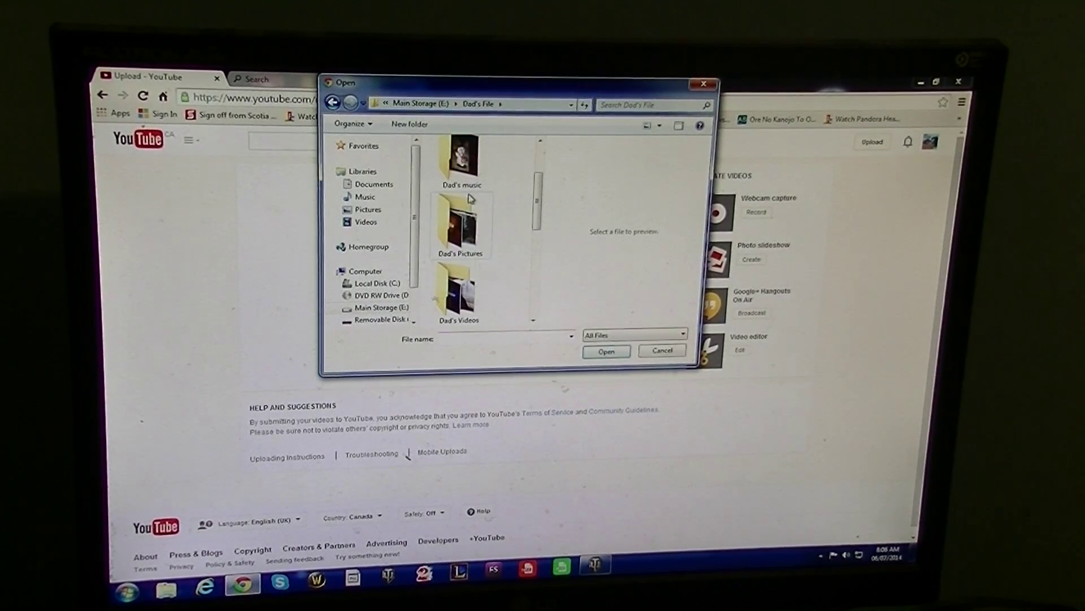
left_click(456, 296)
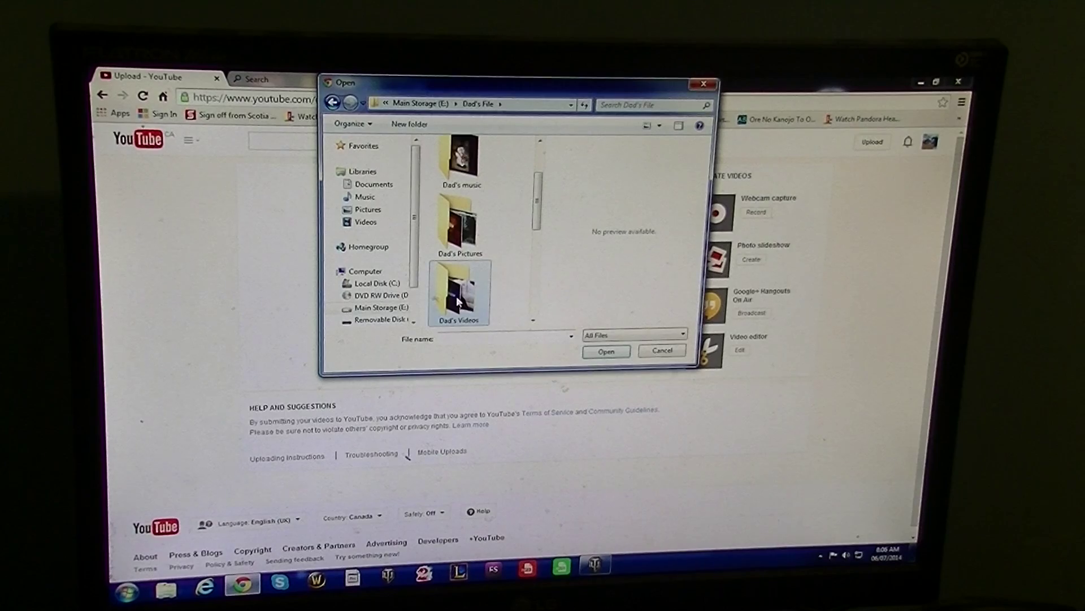
left_click(597, 355)
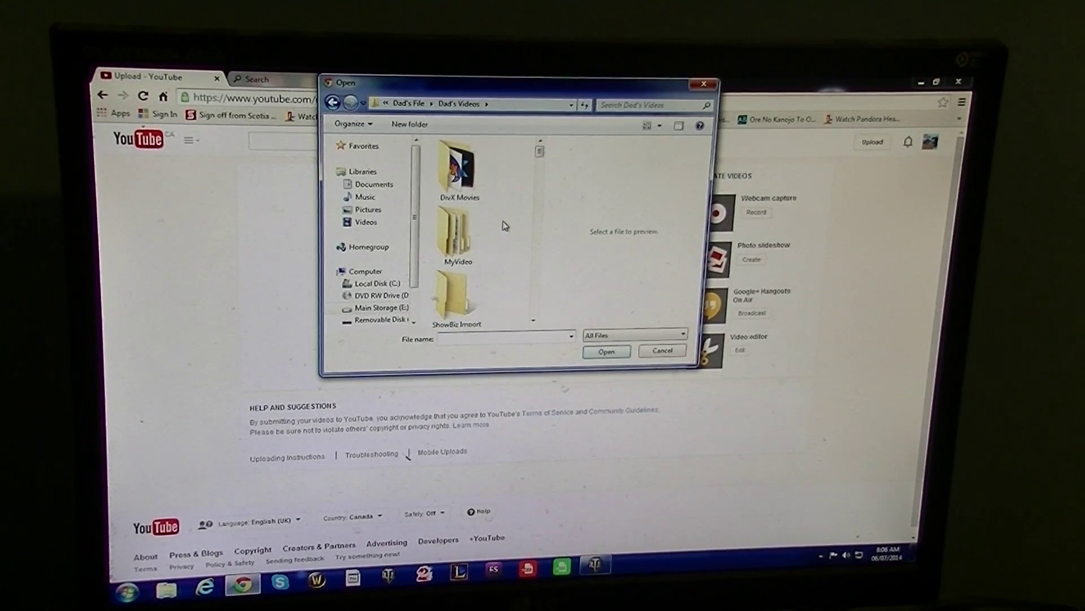
left_click_drag(539, 152, 541, 172)
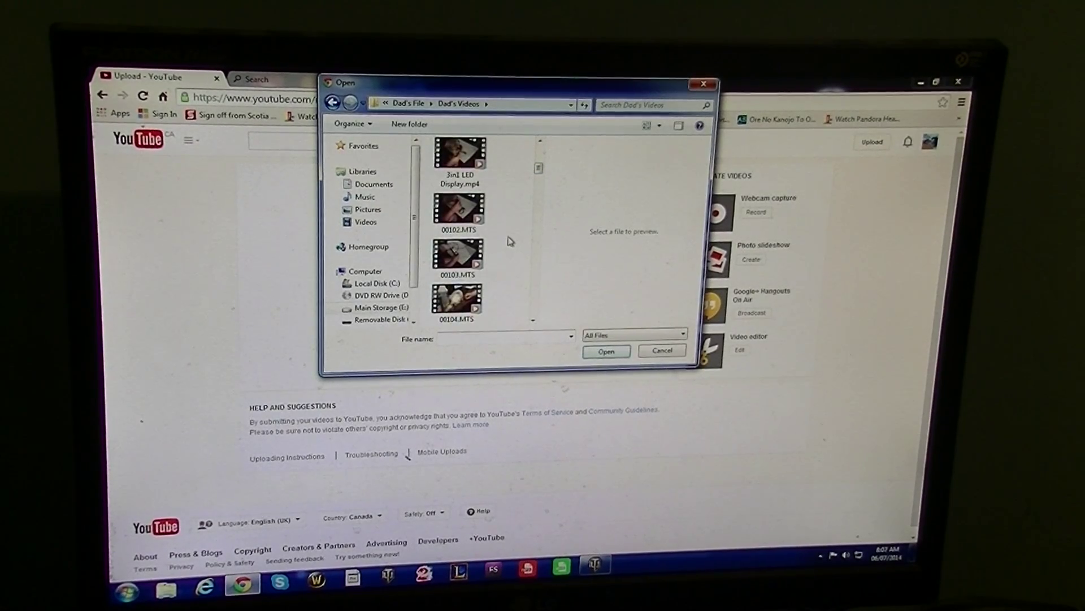
scroll(509, 242, "down", 3)
scroll(509, 242, "down", 1)
scroll(508, 242, "down", 1)
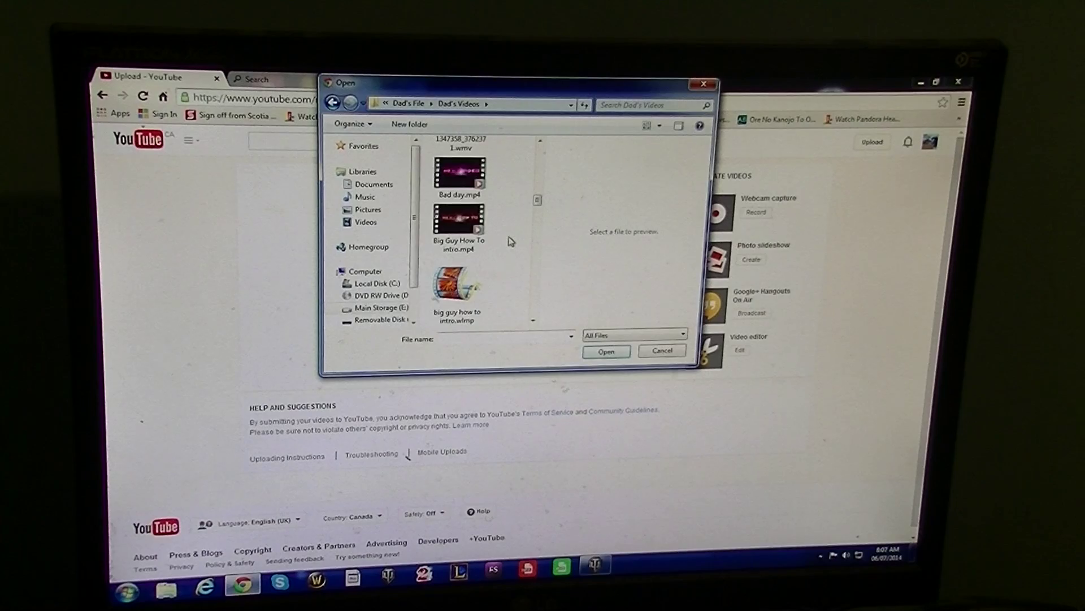
scroll(508, 242, "down", 1)
scroll(509, 241, "down", 1)
scroll(509, 242, "down", 1)
scroll(509, 242, "down", 1)
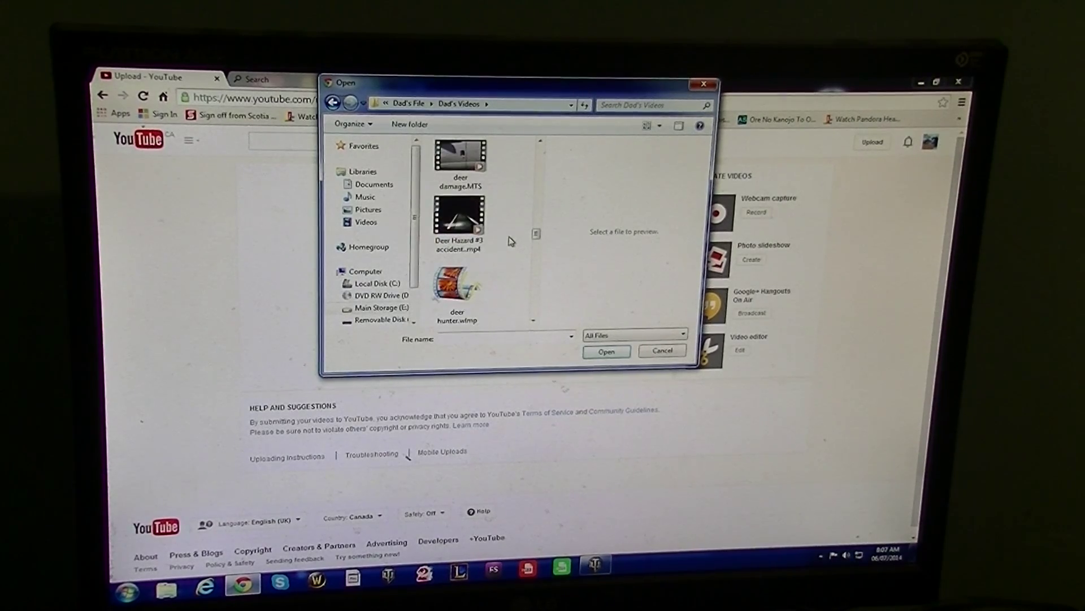
scroll(509, 242, "down", 1)
scroll(509, 242, "down", 1)
scroll(509, 242, "down", 1)
scroll(509, 242, "down", 1)
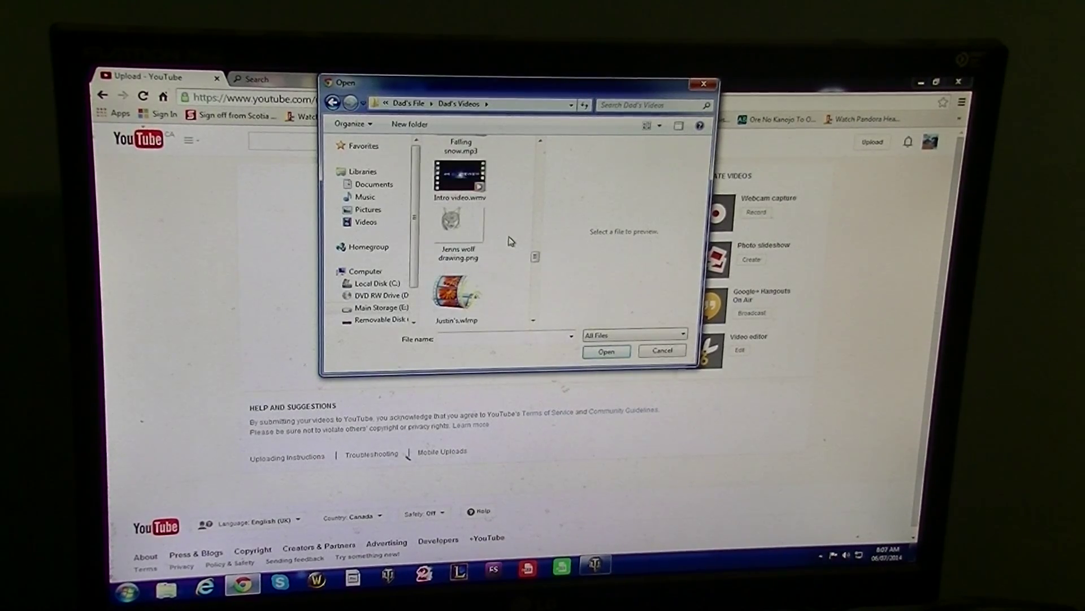
scroll(509, 242, "down", 1)
scroll(509, 241, "down", 2)
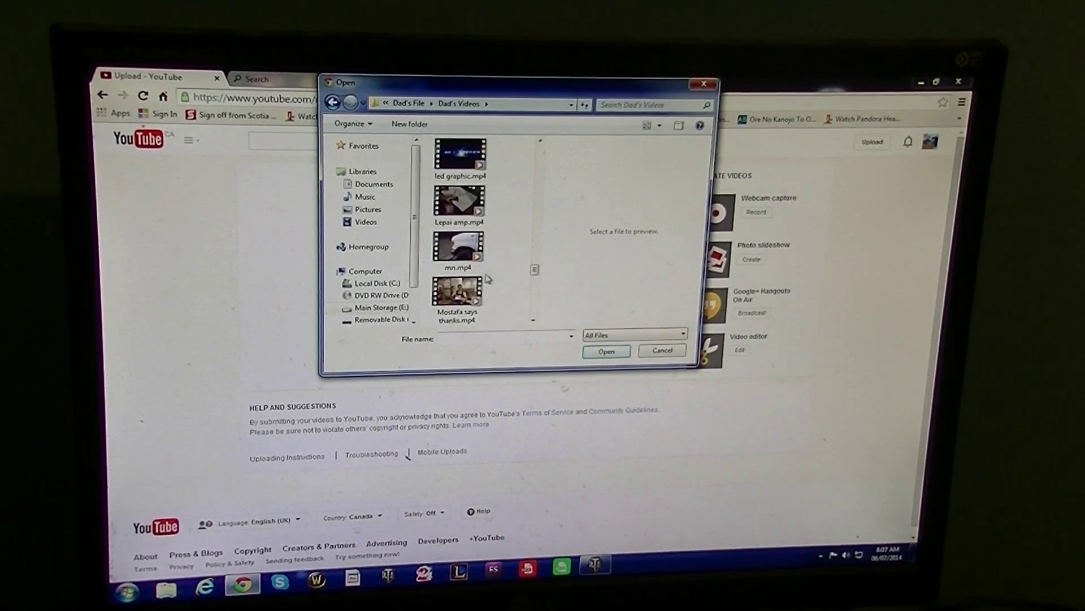
left_click(451, 248)
left_click(606, 351)
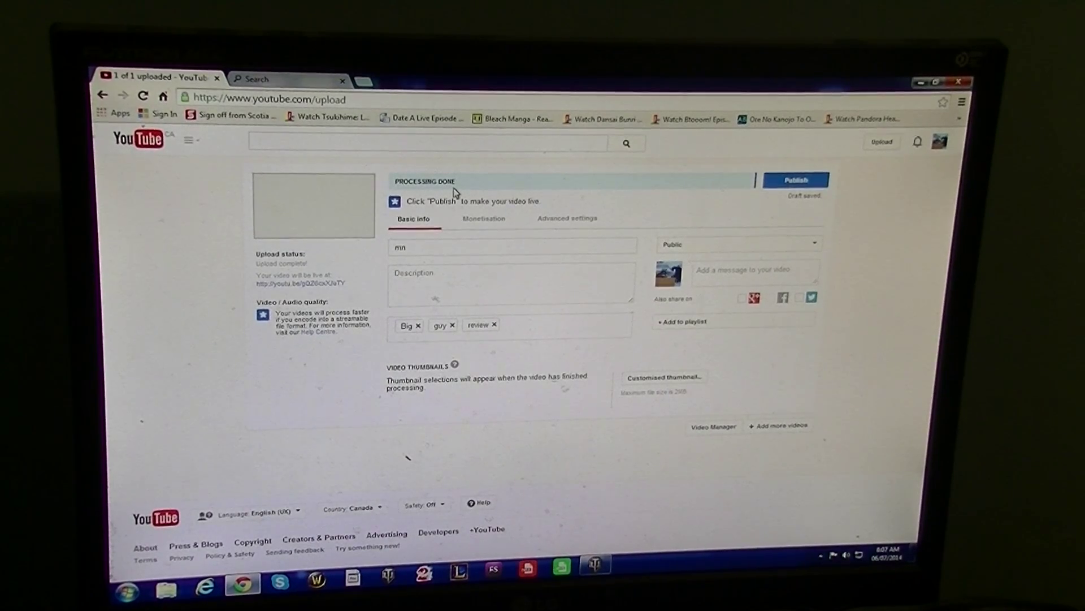
Publish the processed mn video from the upload page.
left_click(797, 180)
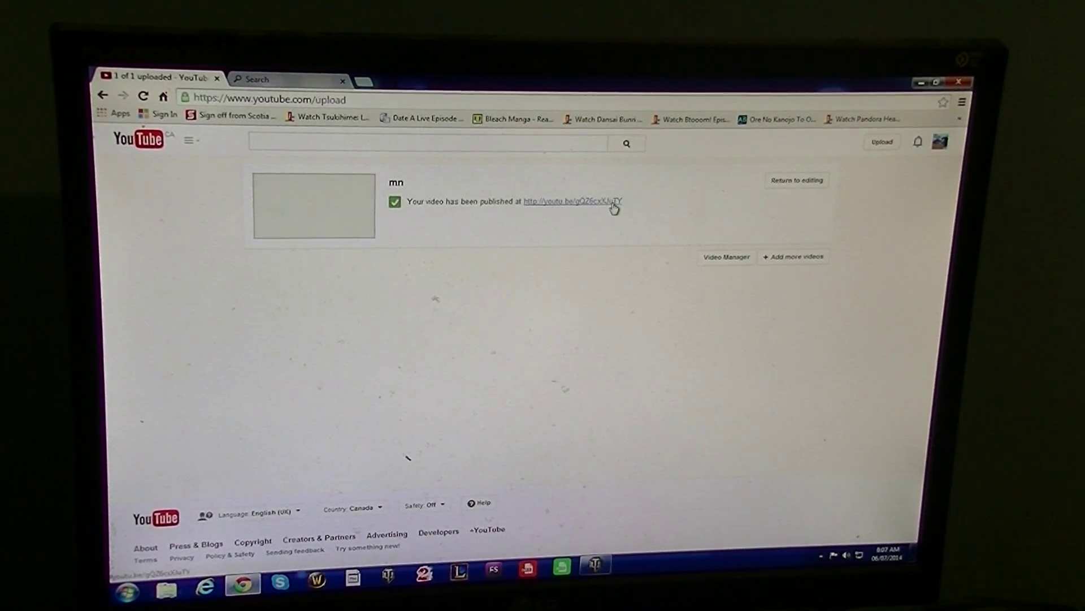
Browse the Creator Studio dashboard and Big Guy Review channel page, then open Video Manager.
left_click(939, 143)
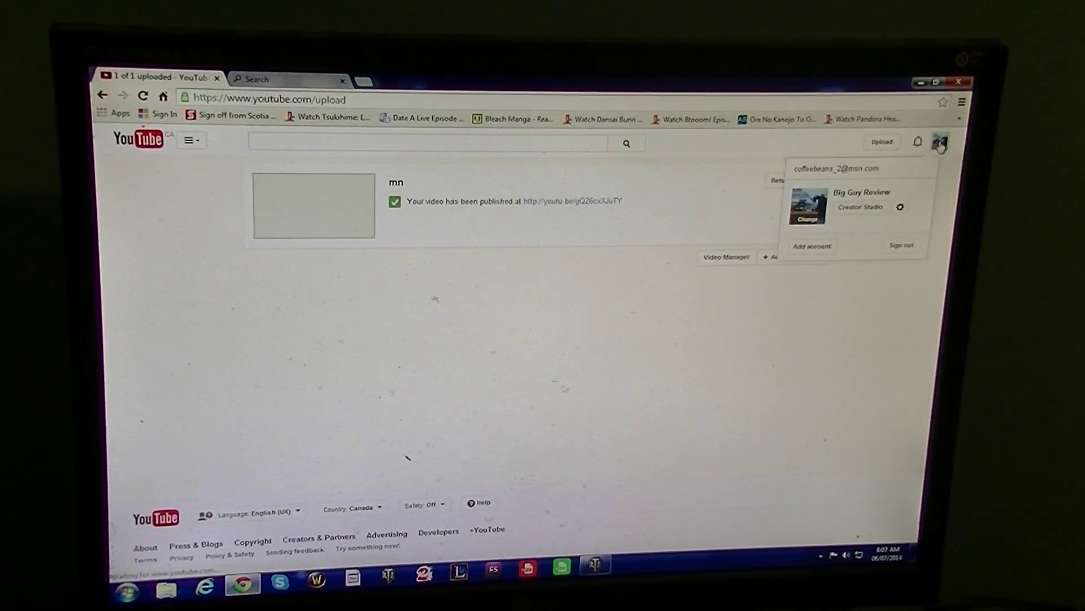
left_click(842, 220)
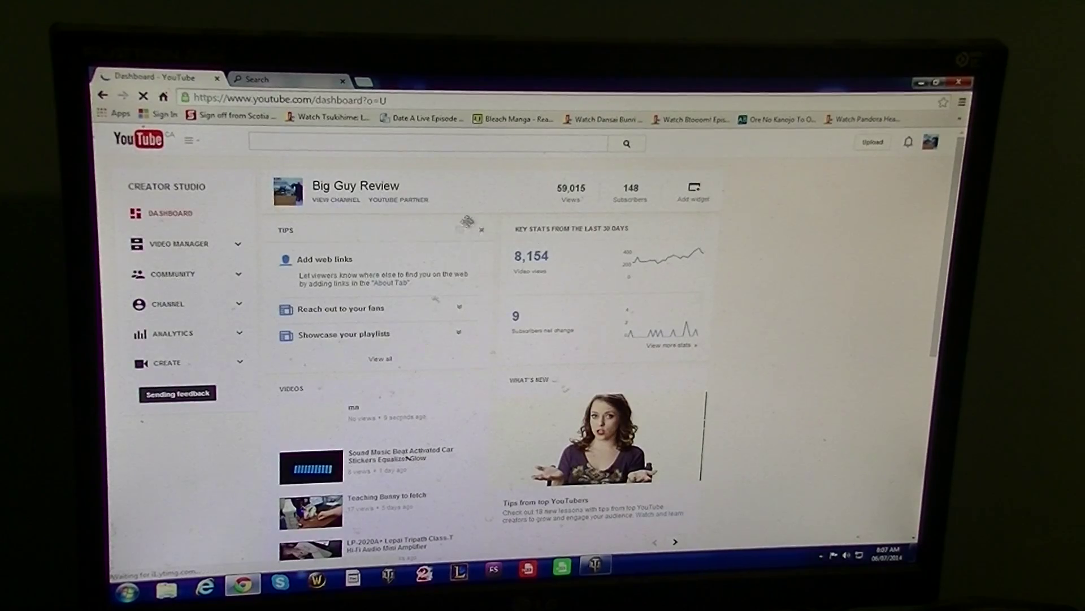
left_click(341, 201)
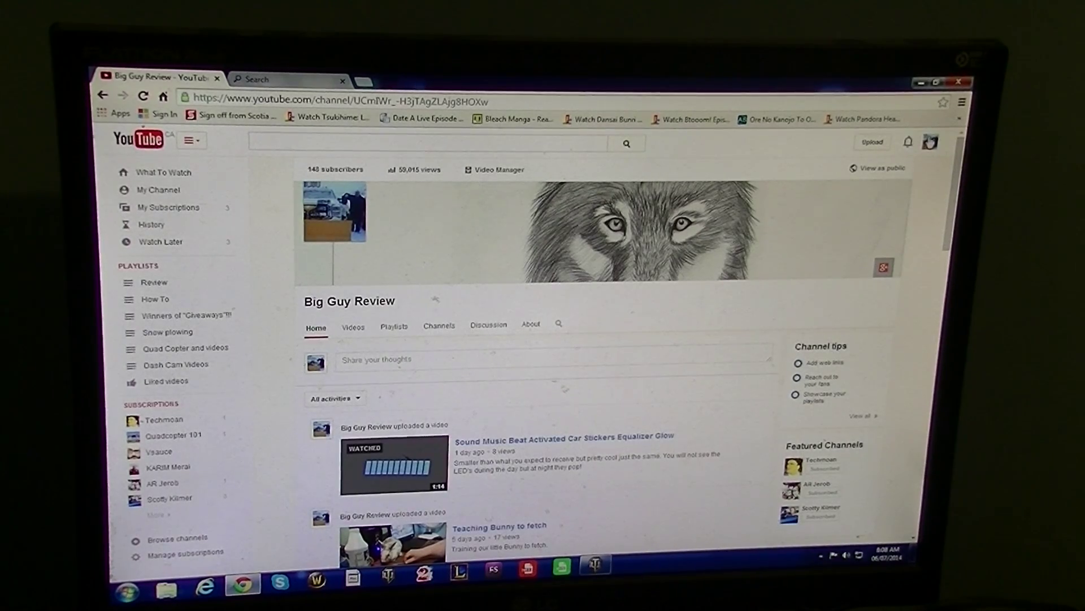
left_click(931, 142)
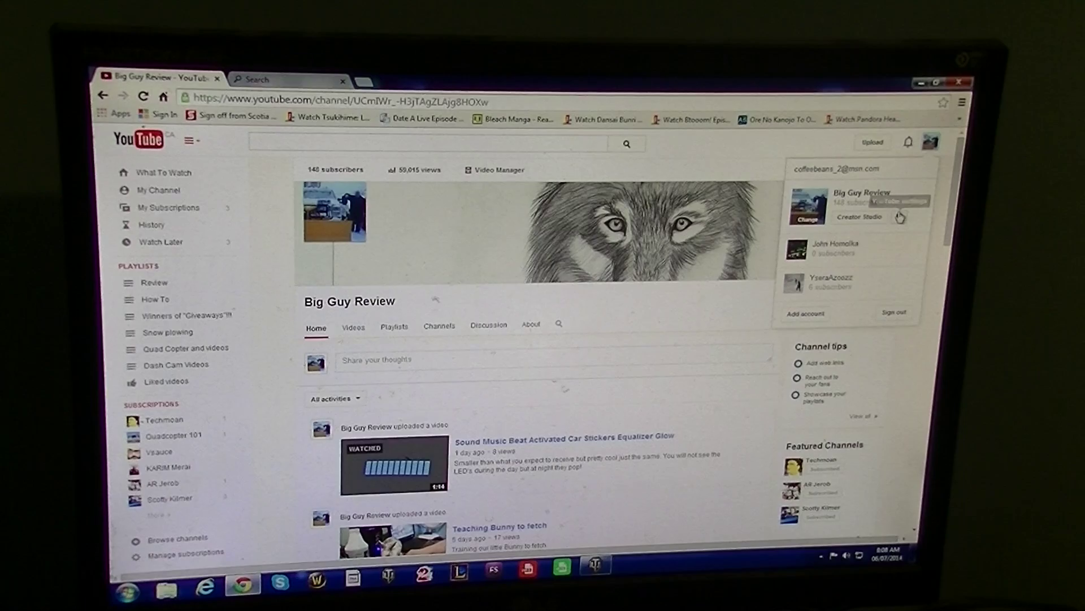
left_click(865, 219)
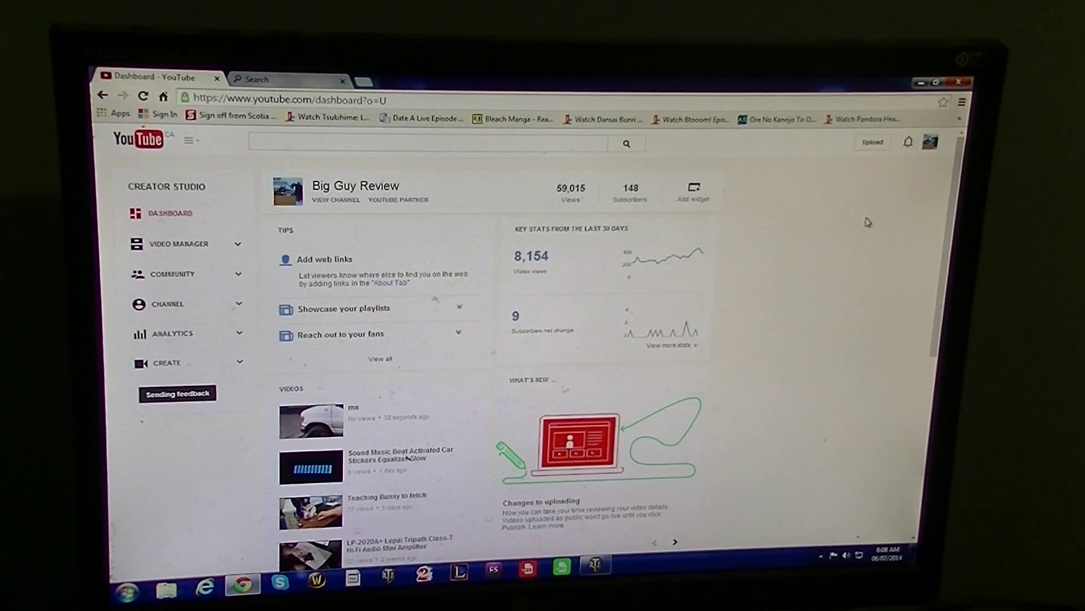
left_click(102, 94)
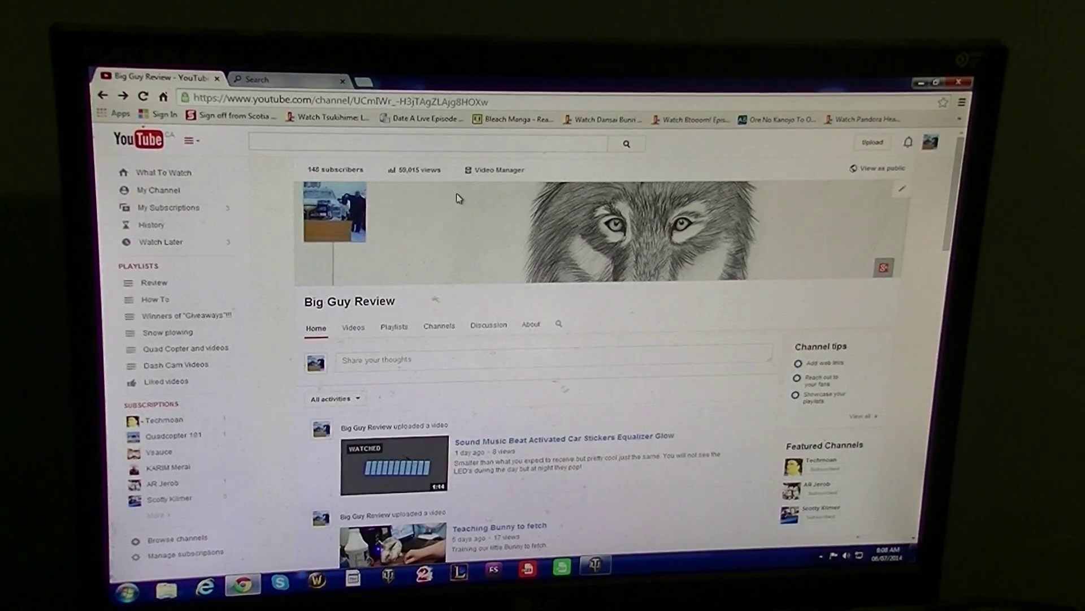
left_click(500, 169)
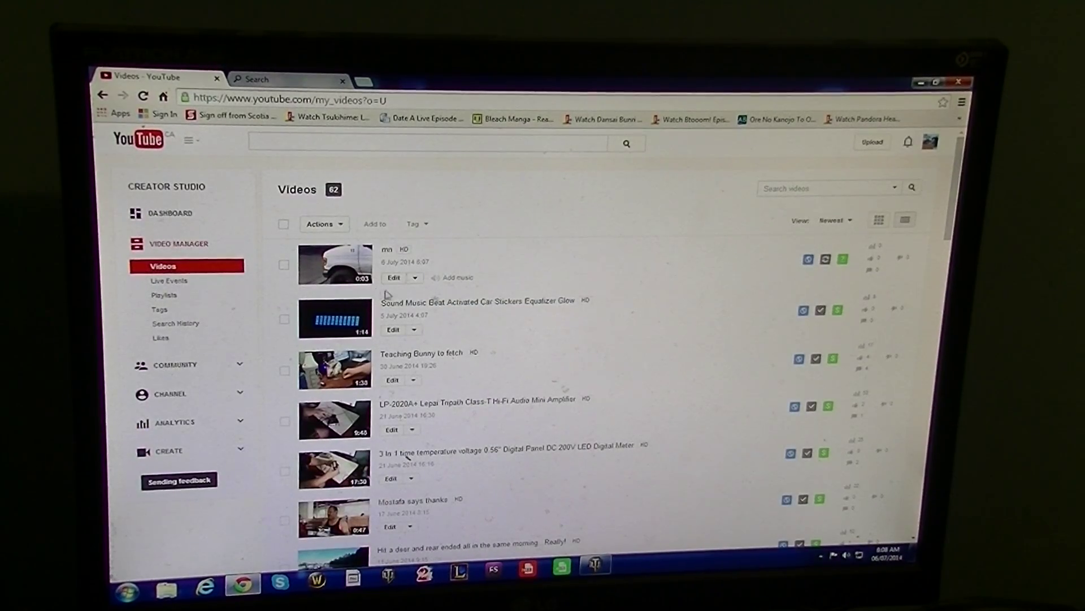
Edit the mn video from Video Manager and switch to its Annotations tab.
left_click(394, 280)
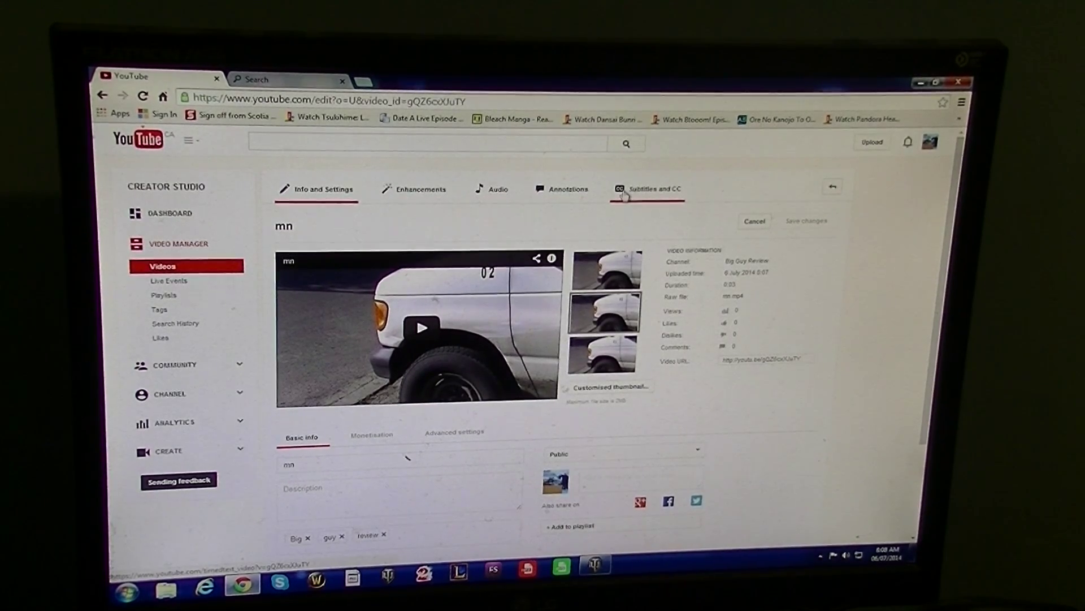
left_click(563, 193)
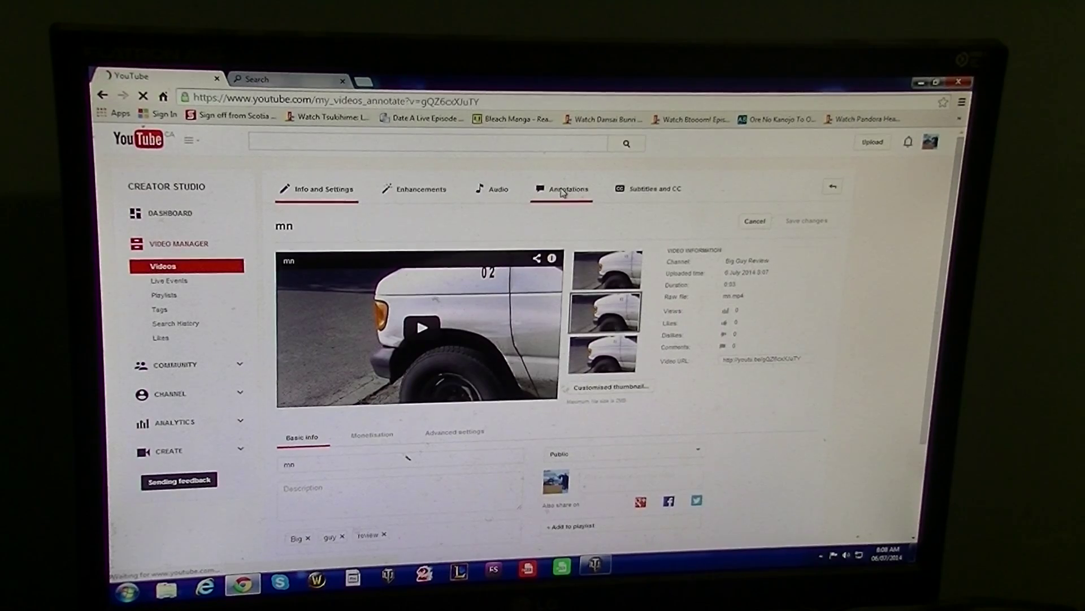
scroll(628, 381, "down", 1)
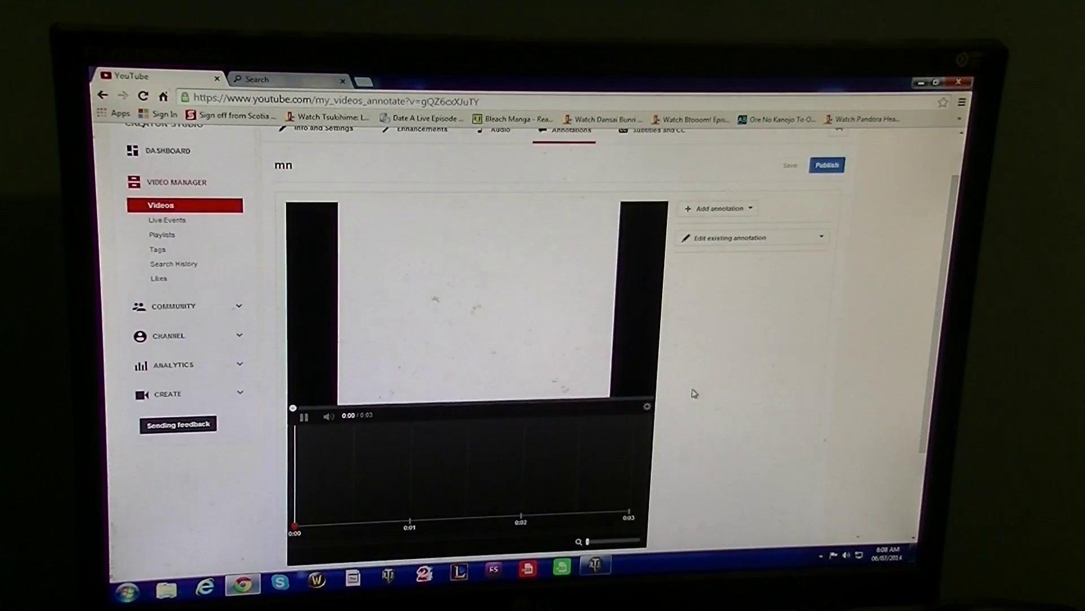
Add a Note annotation linking to Subscribe and publish the annotation changes.
left_click(748, 209)
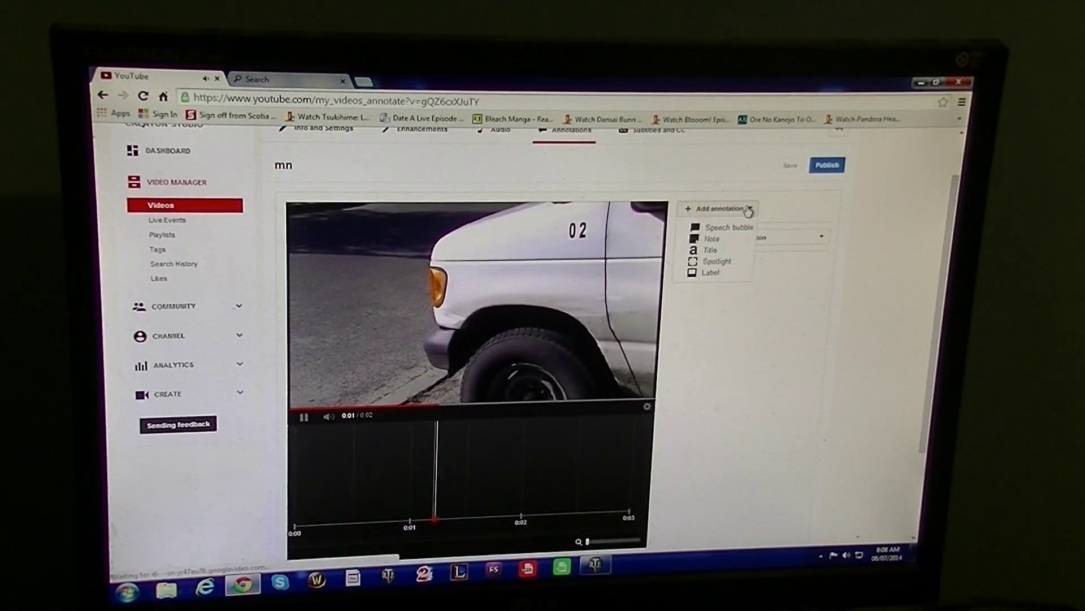
left_click(720, 239)
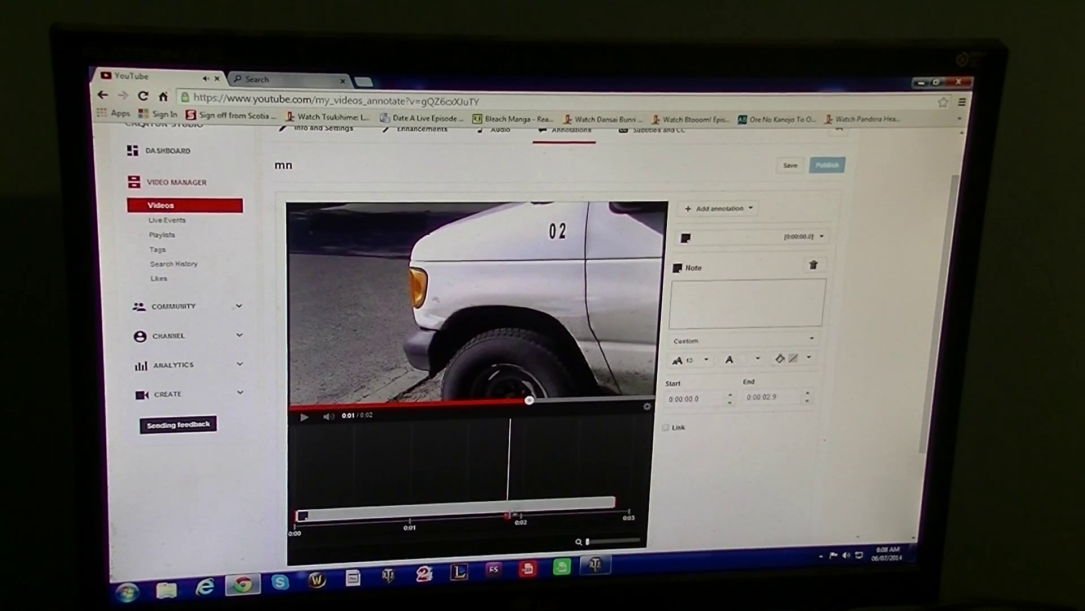
mouse_move(613, 503)
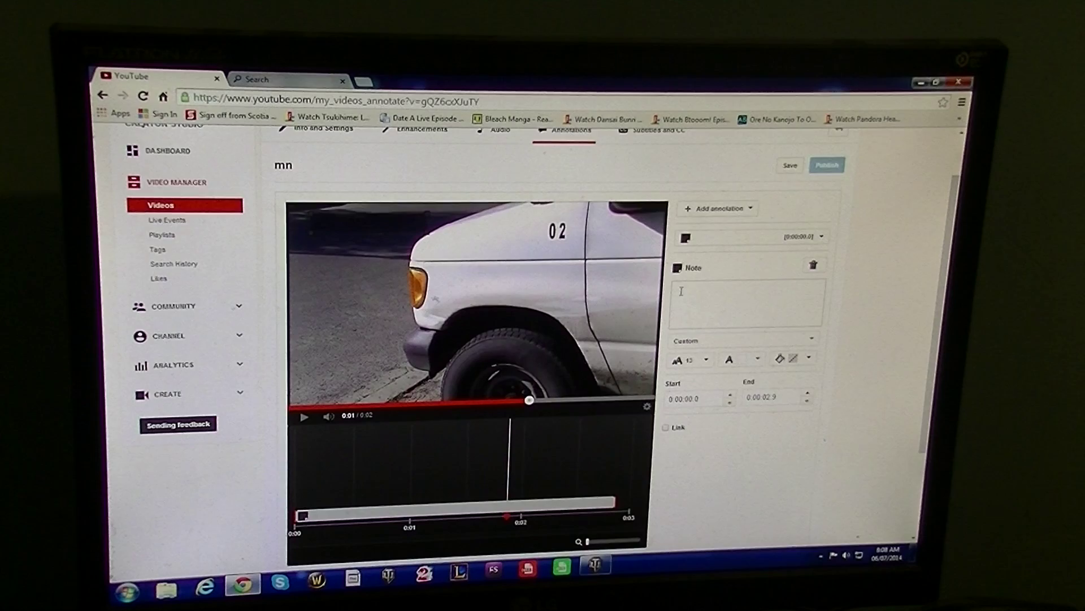
left_click(709, 300)
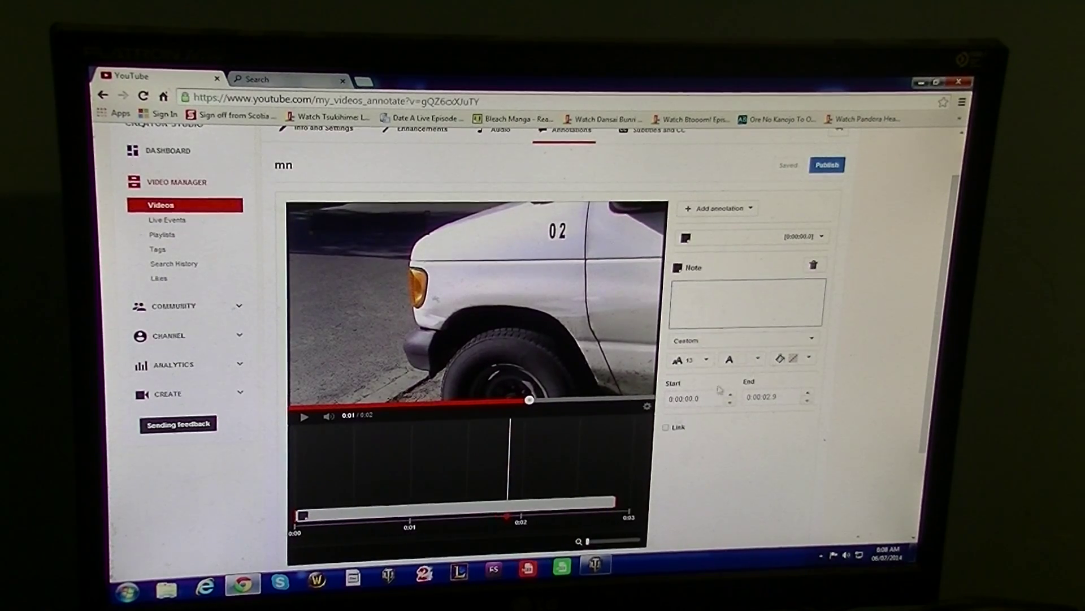
left_click(666, 428)
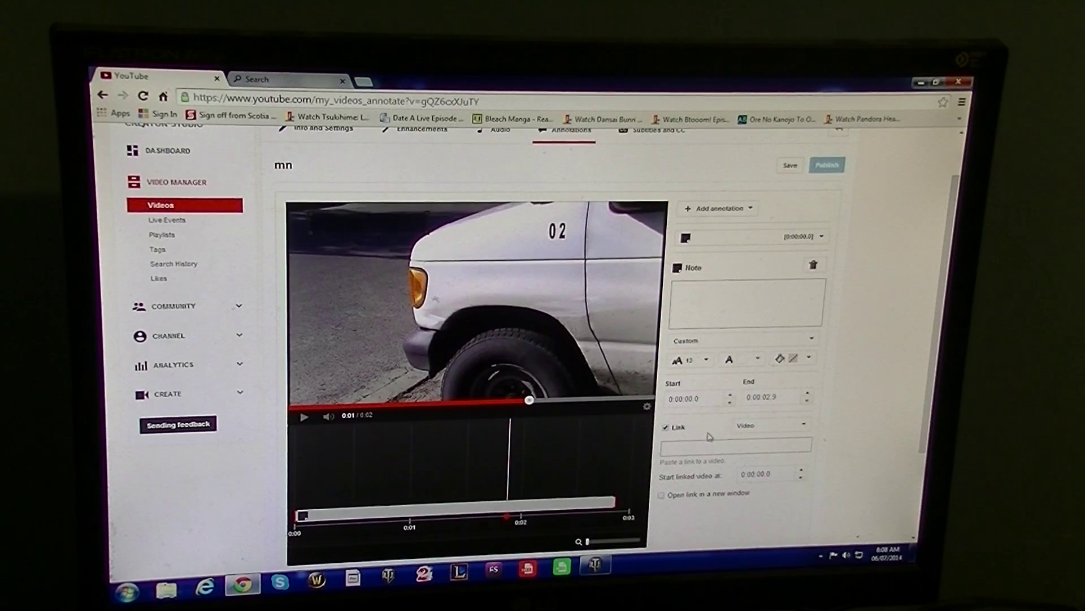
left_click(807, 427)
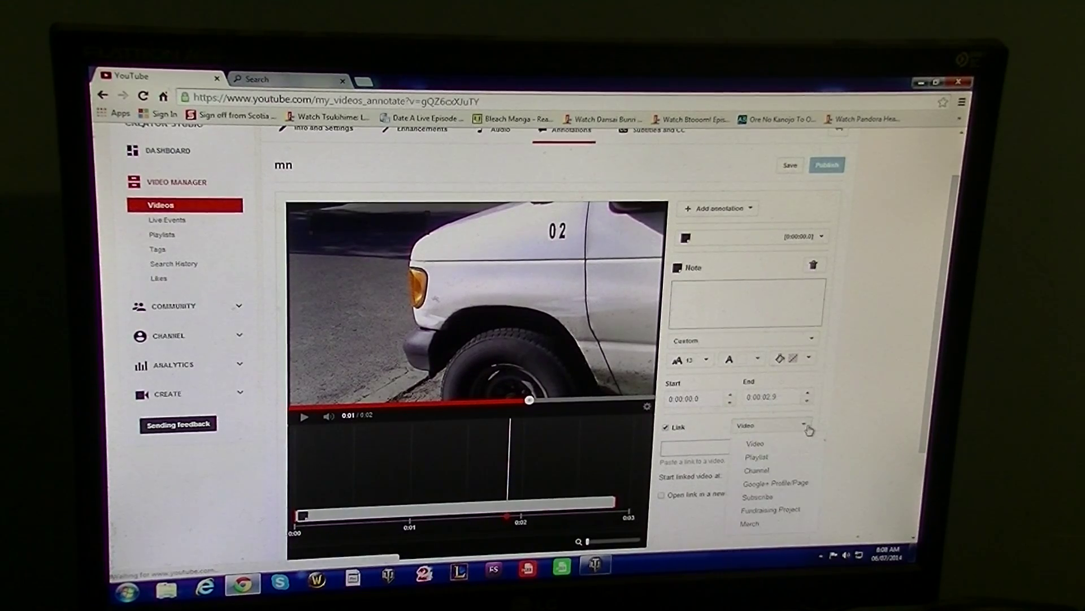
left_click(778, 498)
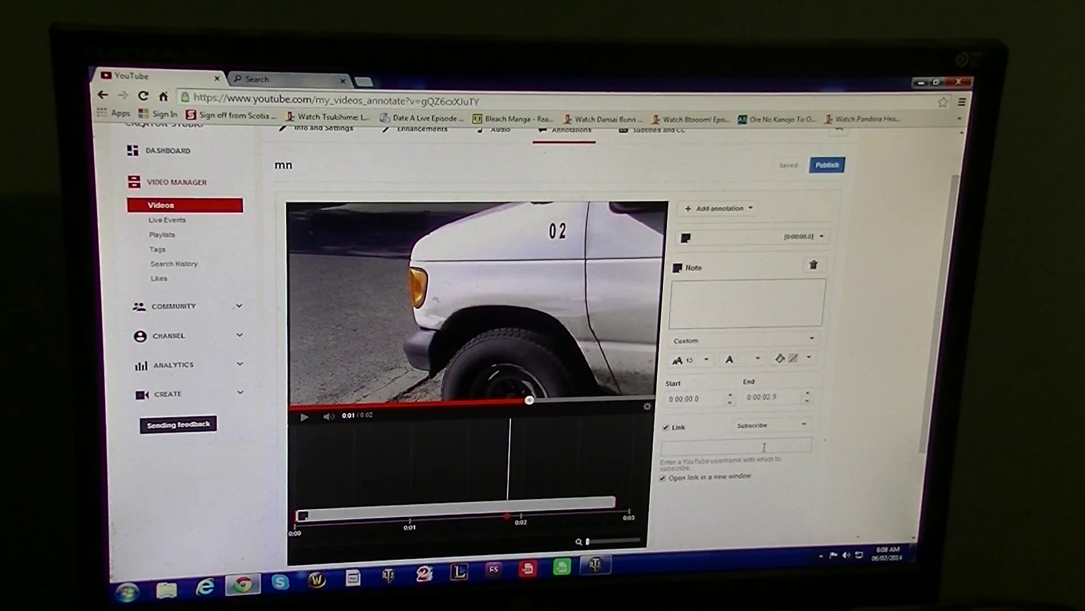
scroll(764, 447, "up", 2)
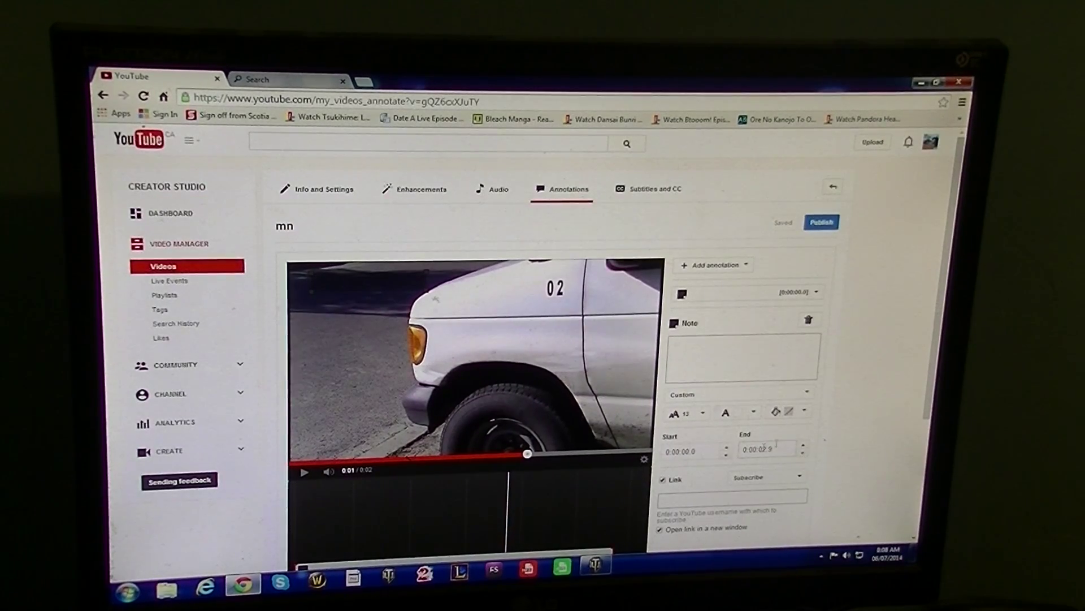
left_click(822, 224)
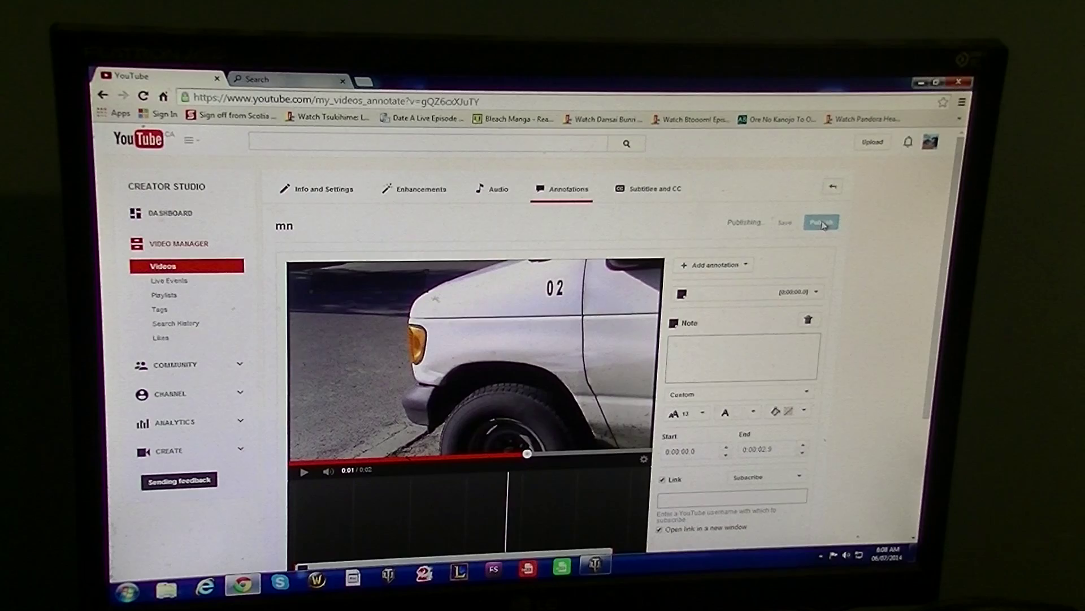